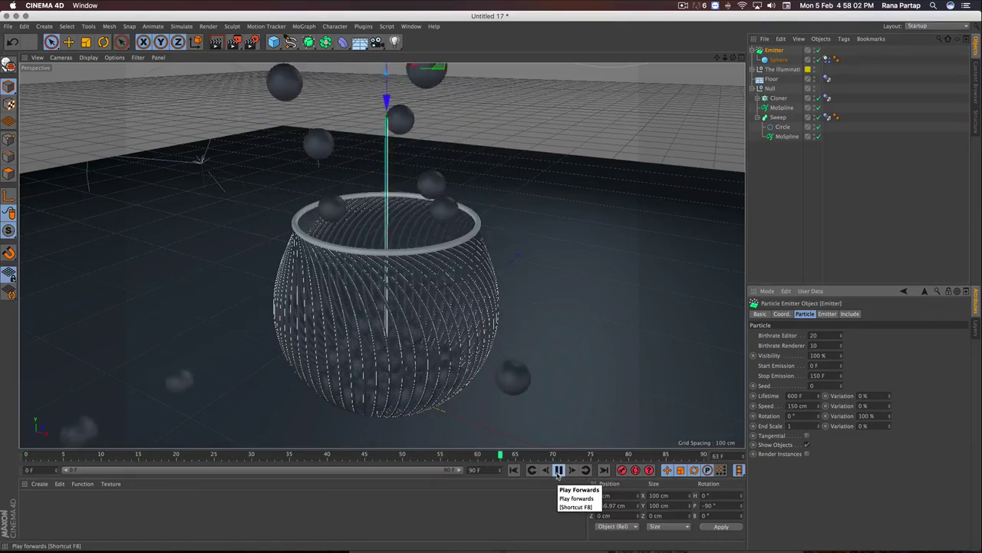
# Stop the finished basket animation and render a preview of the current view.
pyautogui.click(557, 471)
pyautogui.hotkey('ctrl', 'r')
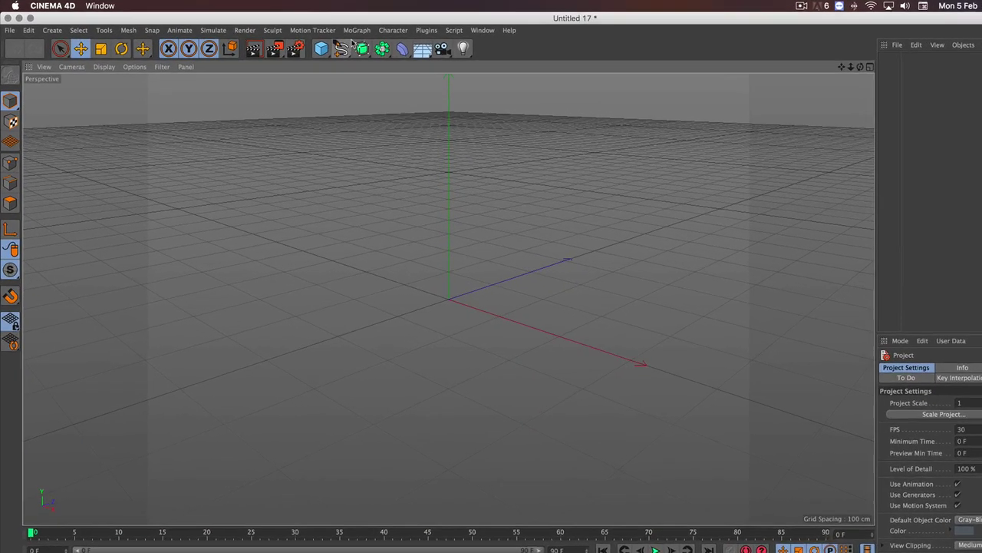
# Add a MoSpline object to the scene.
pyautogui.click(304, 25)
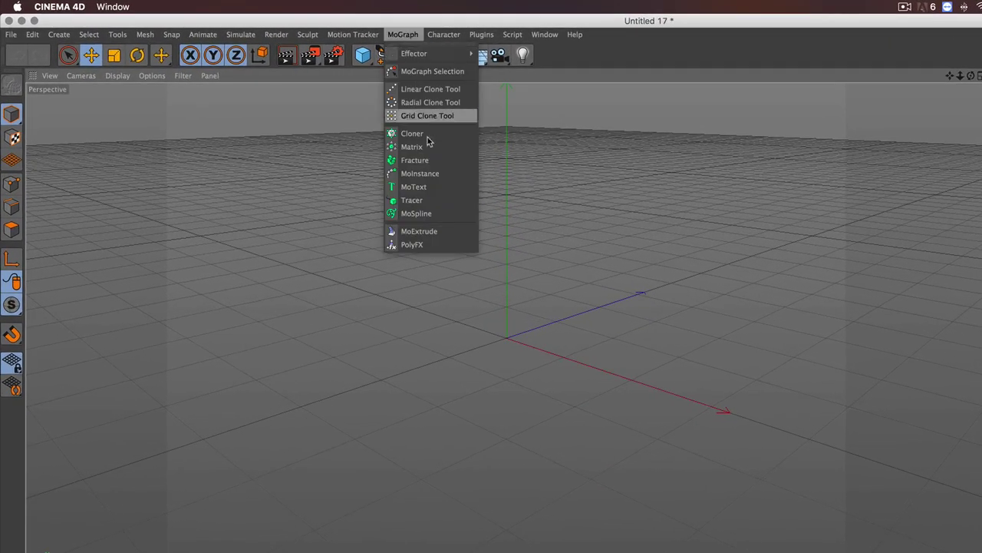
pyautogui.click(442, 215)
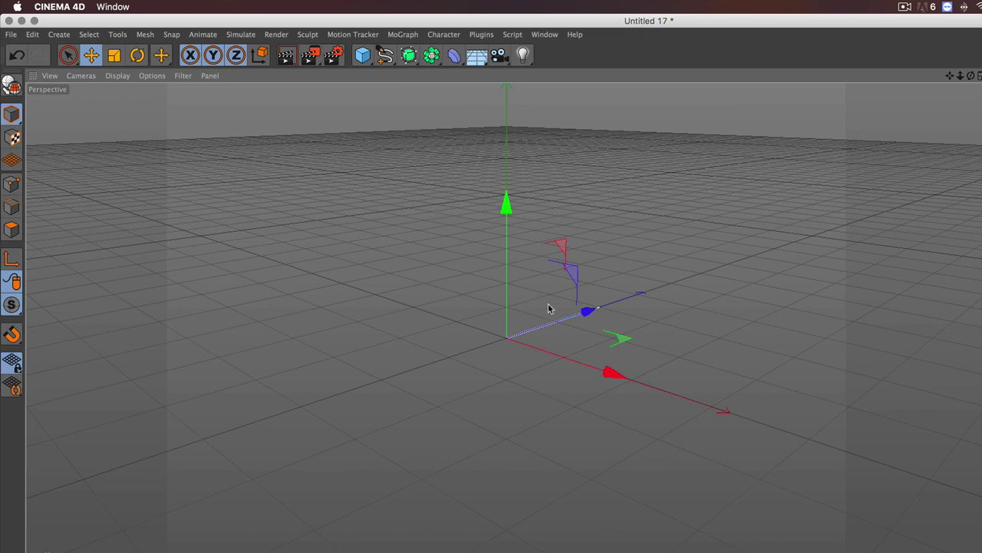
pyautogui.keyDown('alt'); pyautogui.moveTo(548, 307); pyautogui.dragTo(548, 307); pyautogui.keyUp('alt')
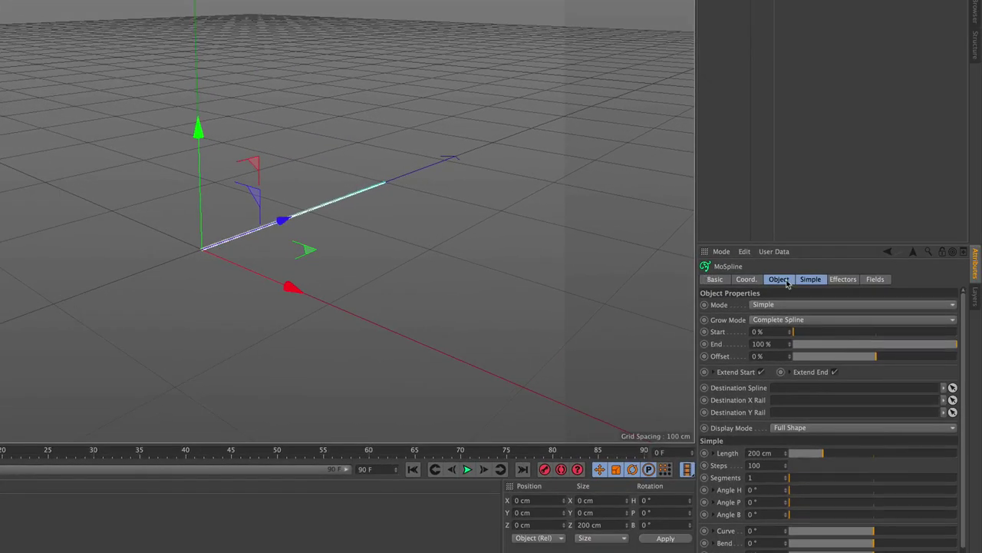
# Set MoSpline Angle H to 360°, 65 segments and Bend 115°, then start twisting strands.
pyautogui.click(816, 280)
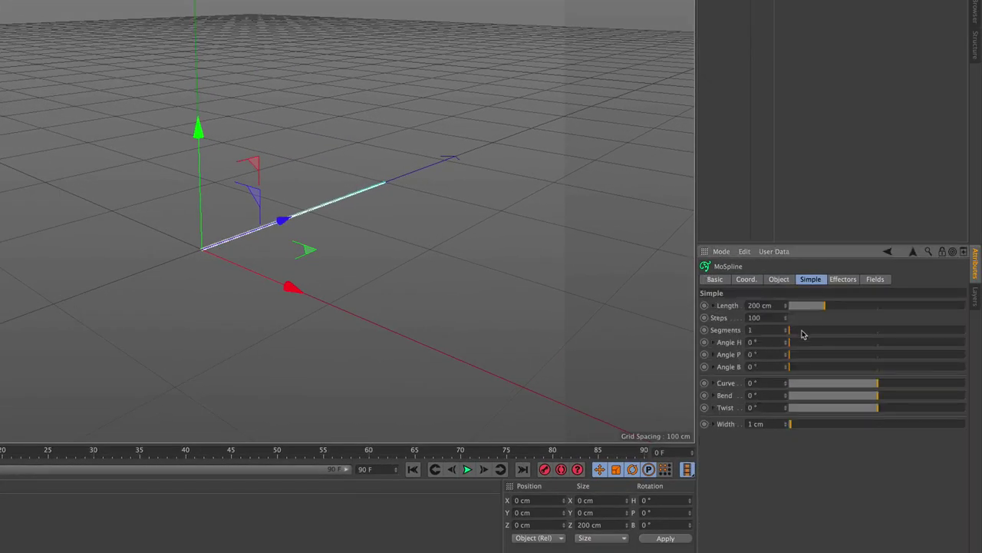
pyautogui.moveTo(794, 347); pyautogui.dragTo(968, 345)
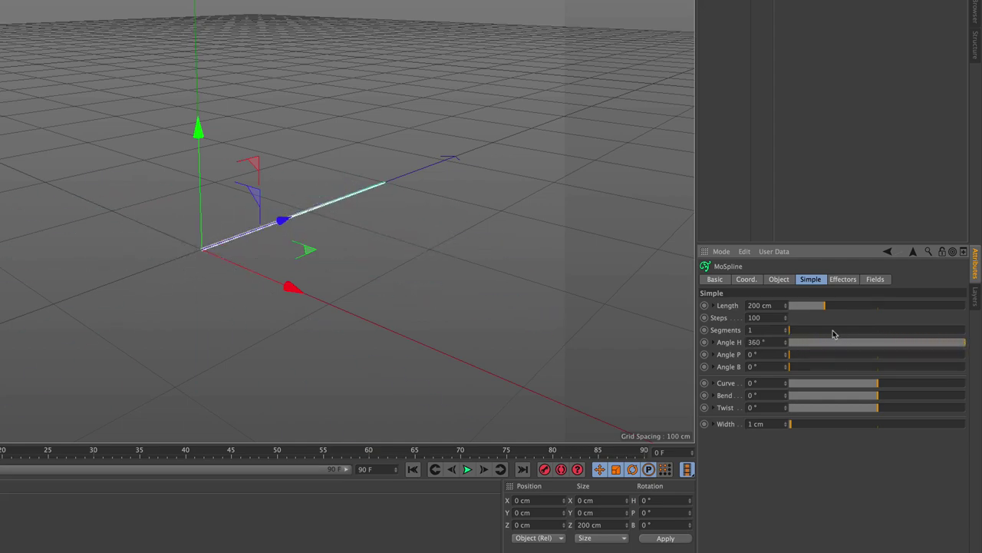
pyautogui.moveTo(792, 332); pyautogui.dragTo(905, 330)
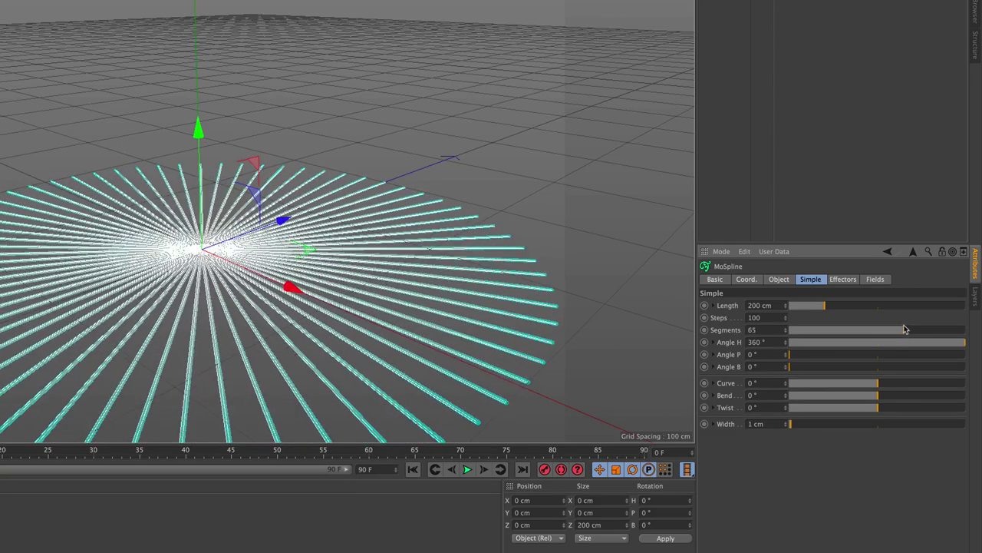
pyautogui.moveTo(879, 396); pyautogui.dragTo(908, 394)
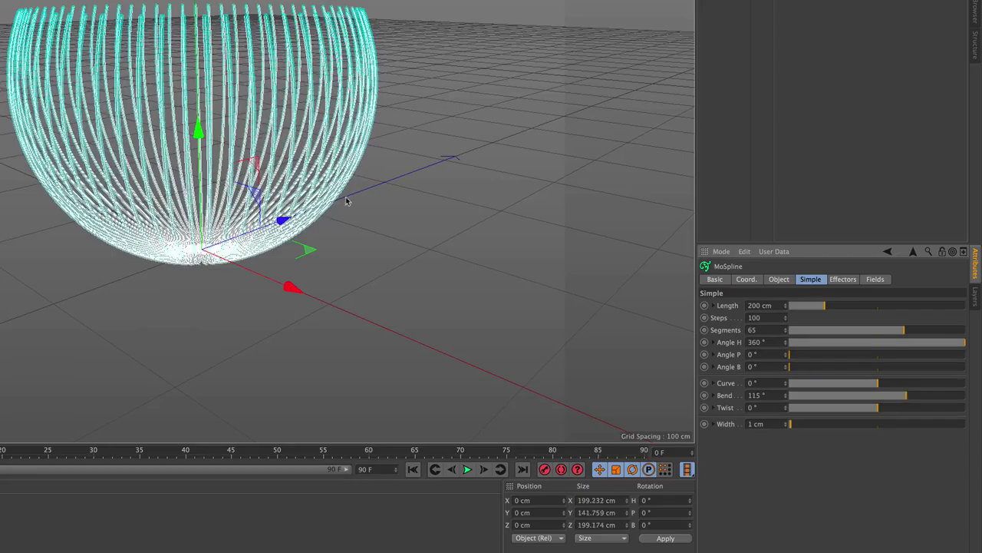
pyautogui.moveTo(184, 128)
pyautogui.keyDown('alt'); pyautogui.mouseDown()
pyautogui.moveTo(263, 171)
pyautogui.moveTo(284, 158)
pyautogui.moveTo(278, 188)
pyautogui.mouseUp(); pyautogui.keyUp('alt')
pyautogui.scroll(5, 266, 172)
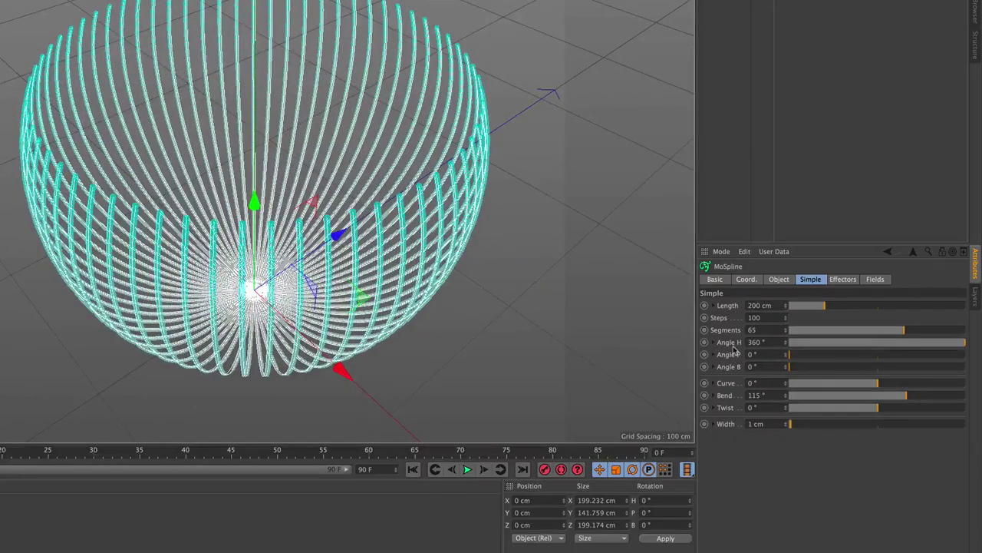
pyautogui.moveTo(890, 406)
pyautogui.mouseDown()
pyautogui.moveTo(866, 406)
pyautogui.moveTo(909, 404)
pyautogui.moveTo(887, 395)
pyautogui.moveTo(890, 383)
pyautogui.moveTo(908, 389)
pyautogui.moveTo(910, 409)
pyautogui.mouseUp()
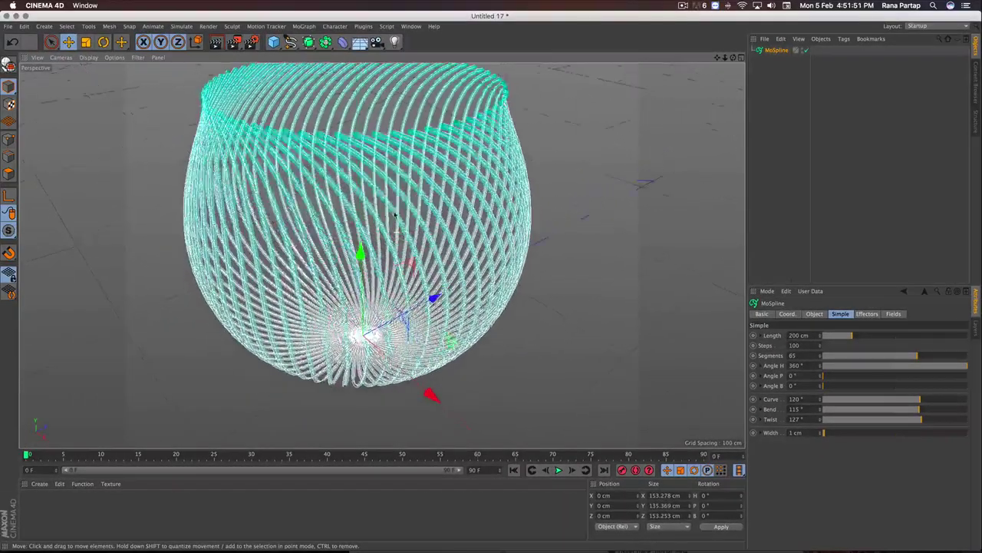
# Orbit around the twisted vase, test-render it, then cancel the render.
pyautogui.keyDown('alt'); pyautogui.moveTo(395, 215); pyautogui.dragTo(299, 132); pyautogui.keyUp('alt')
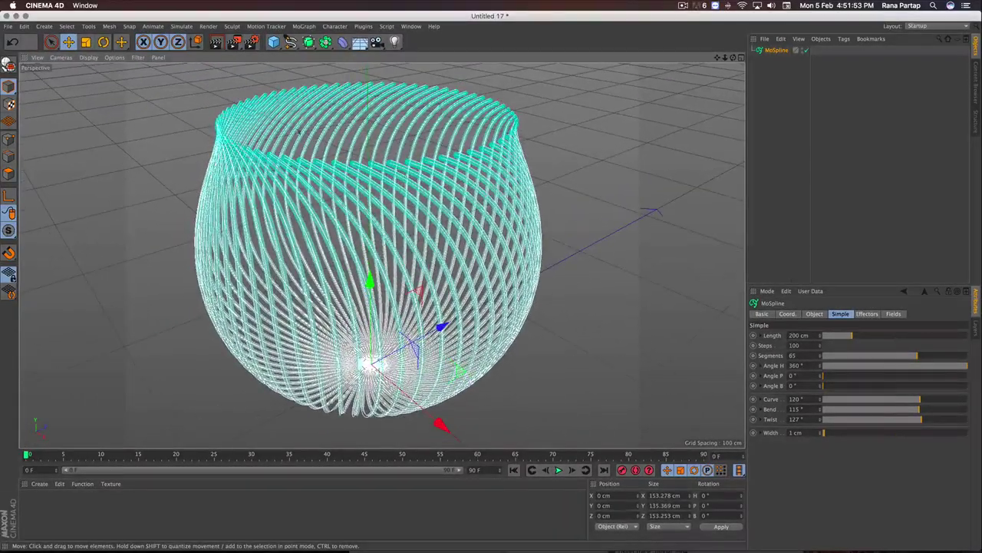
pyautogui.hotkey('ctrl', 'r')
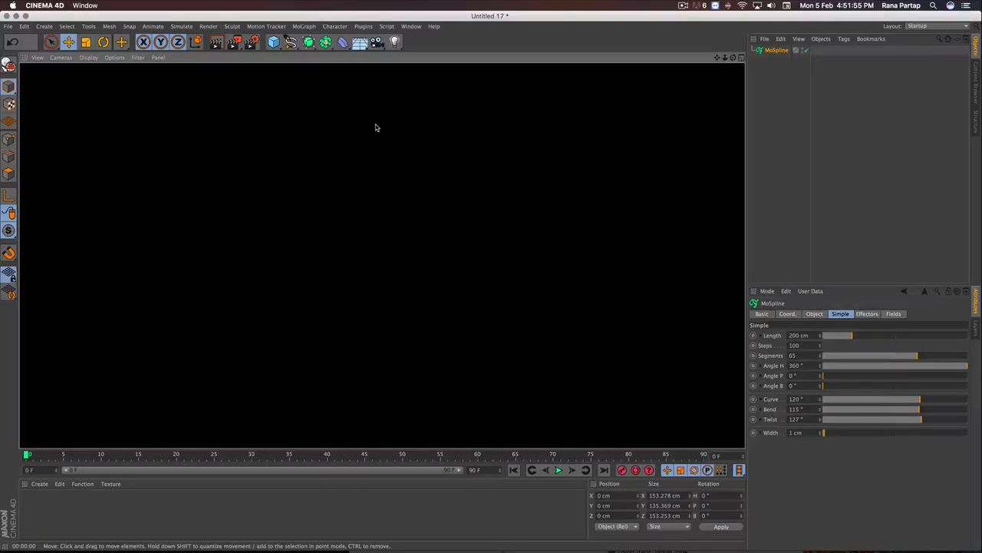
pyautogui.press('Escape')
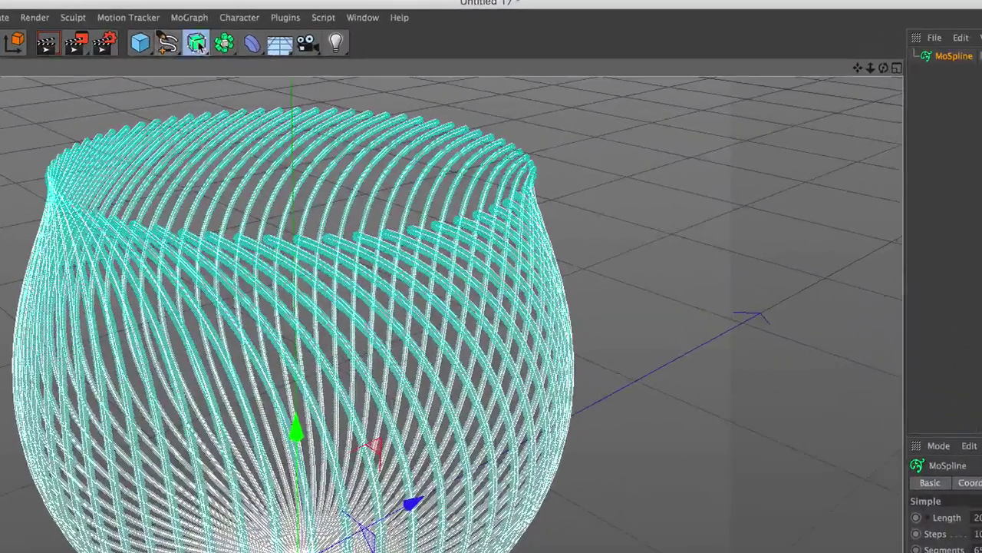
# Add a Sweep generator and a Circle profile nested under the Sweep.
pyautogui.click(308, 42)
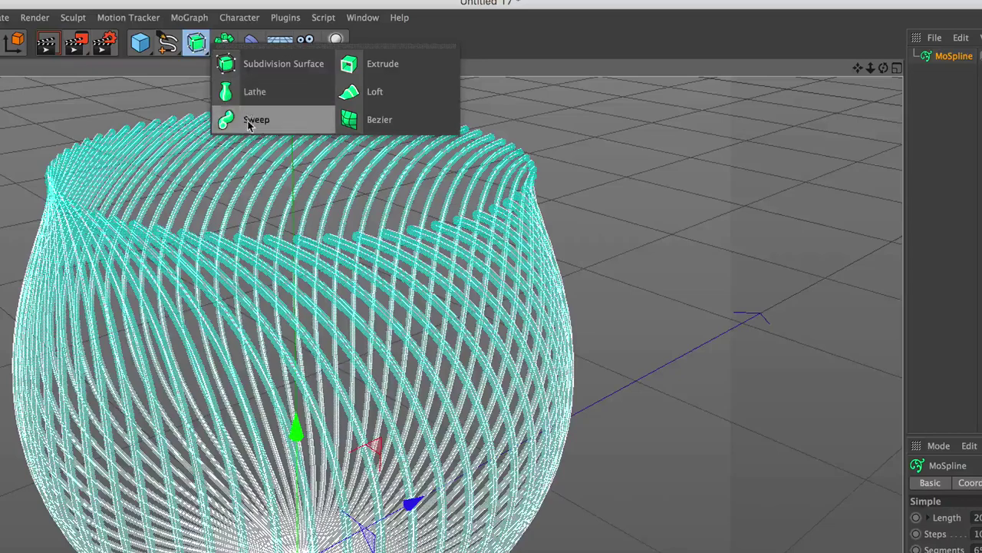
pyautogui.click(248, 120)
pyautogui.click(167, 42)
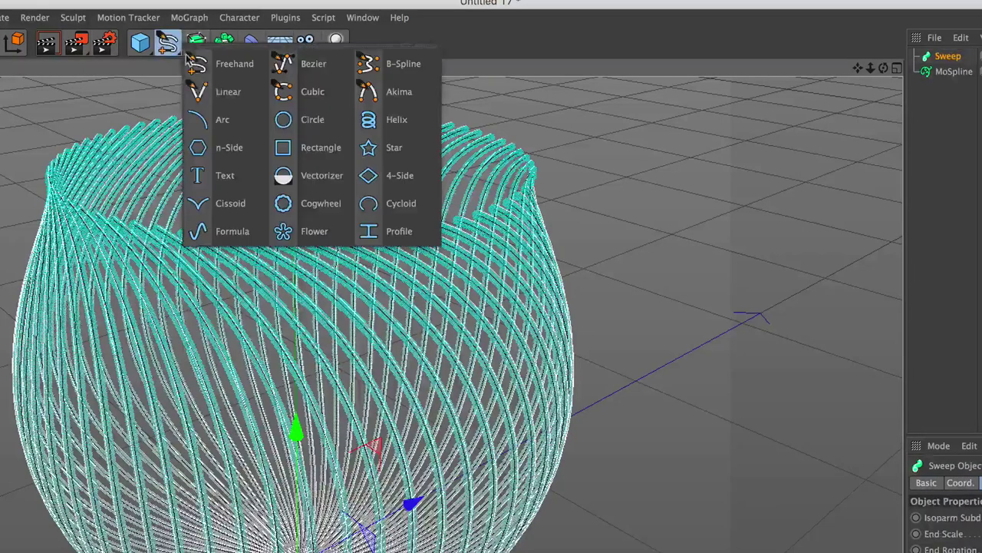
pyautogui.click(306, 120)
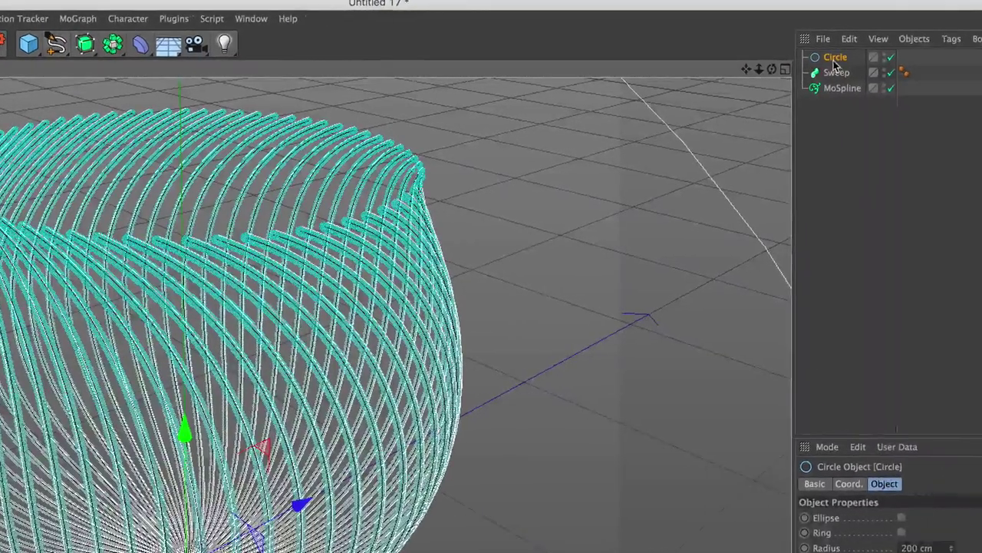
pyautogui.moveTo(836, 61); pyautogui.dragTo(842, 71)
# Select the Sweep and preview-render the solid tube basket.
pyautogui.click(841, 89)
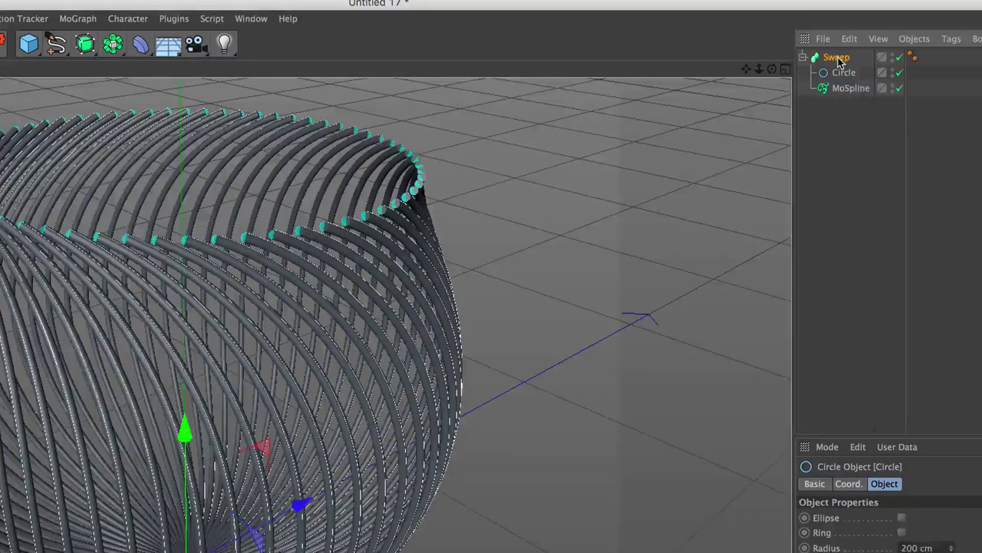
pyautogui.click(838, 58)
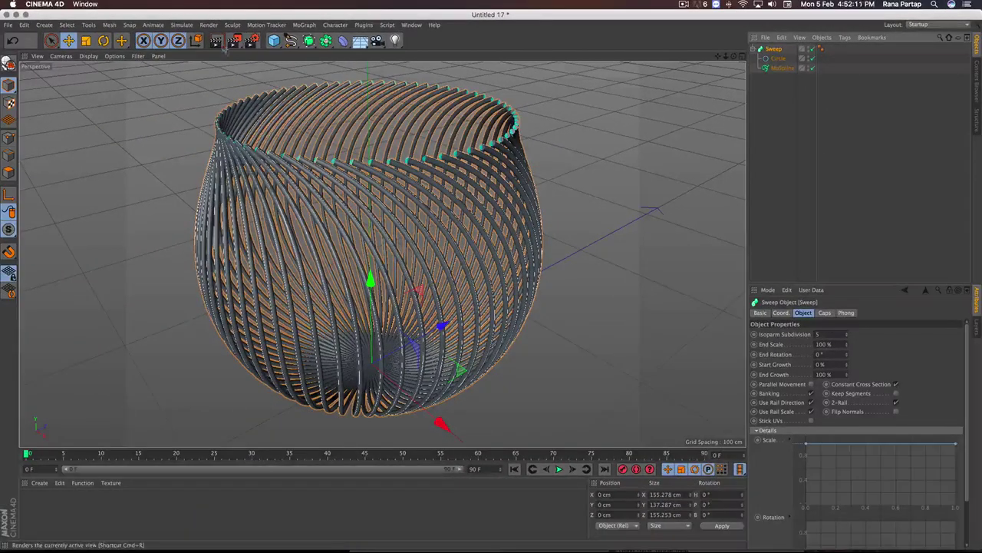
pyautogui.click(216, 40)
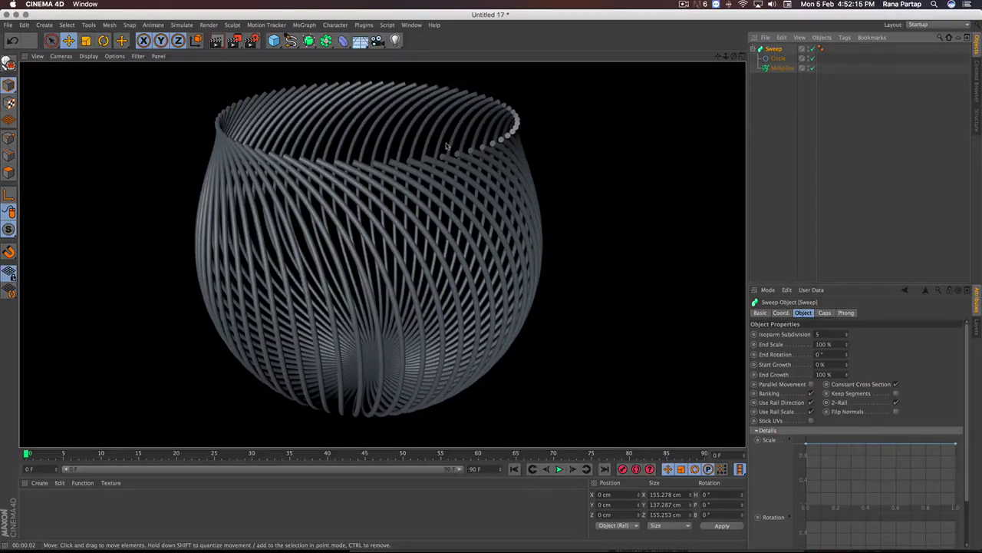
pyautogui.click(572, 157)
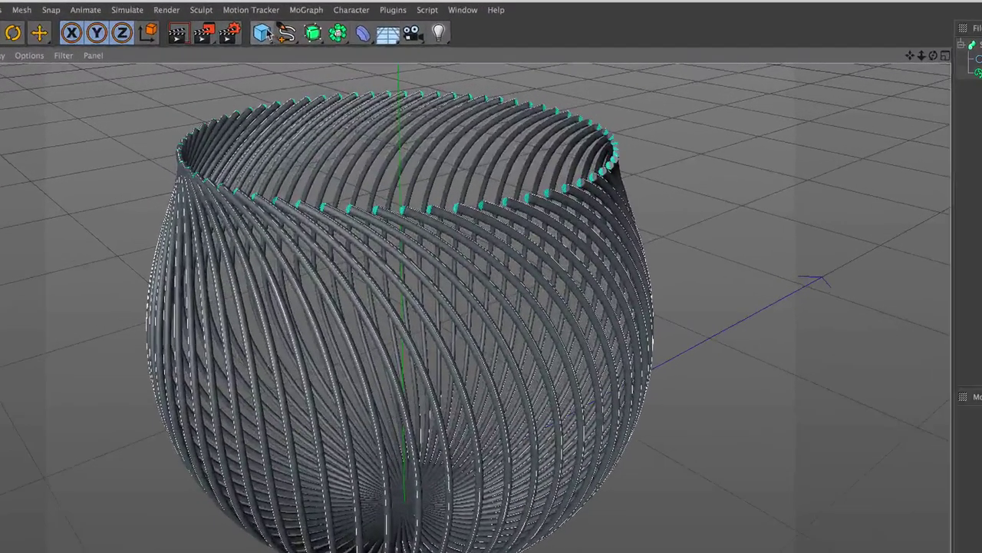
# Add a Torus and shrink it to Ring Radius 94.773 cm, Pipe Radius 3.913 cm.
pyautogui.click(274, 40)
pyautogui.click(291, 101)
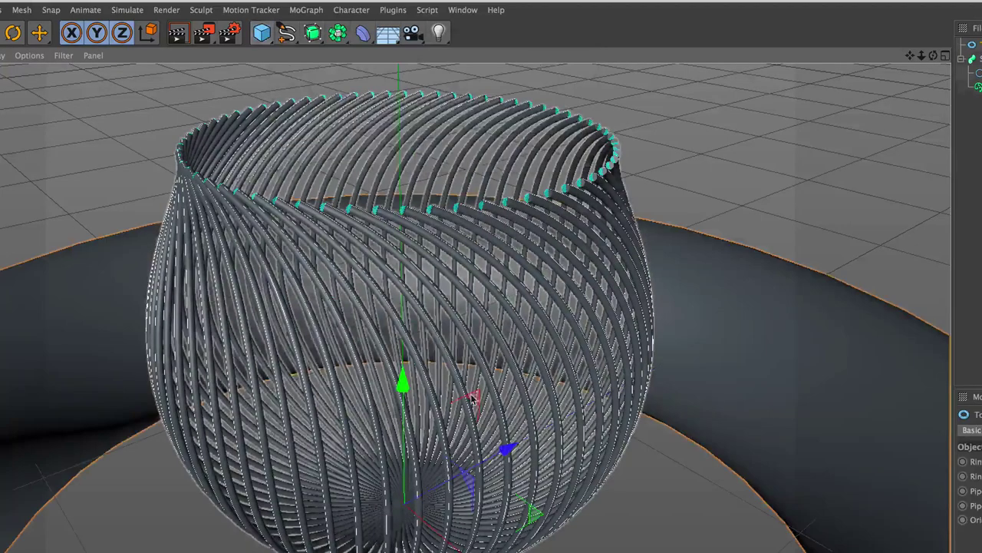
pyautogui.scroll(-5, 472, 395)
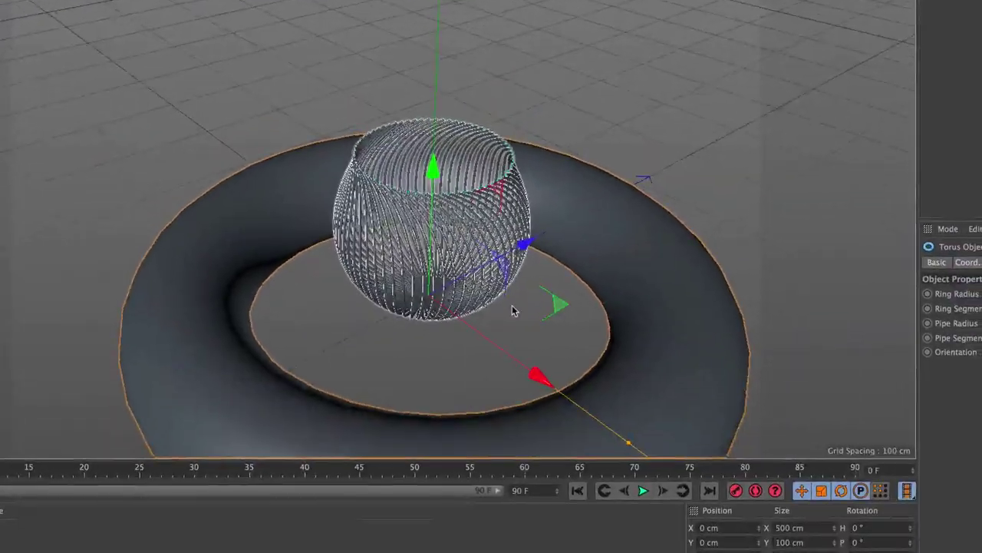
pyautogui.scroll(-3, 513, 310)
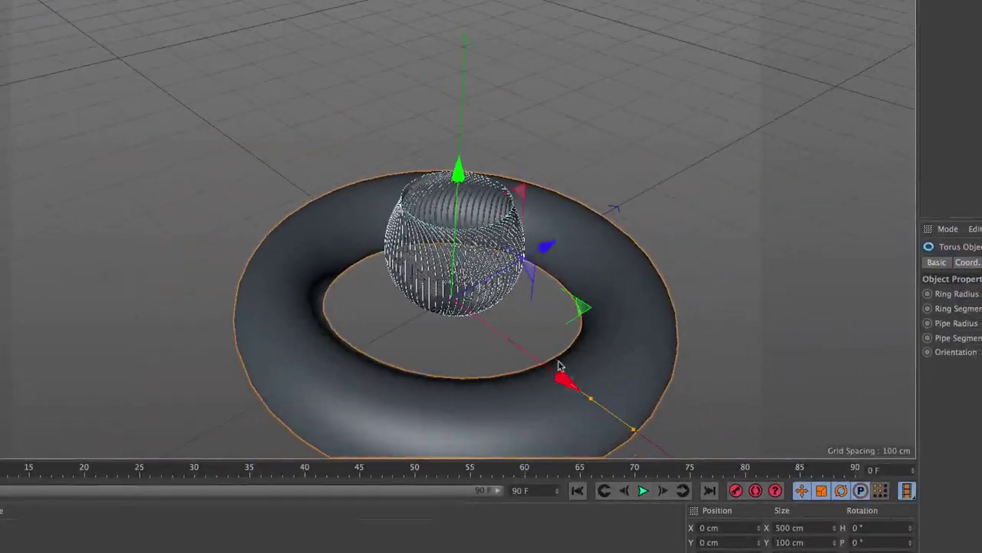
pyautogui.moveTo(587, 399); pyautogui.dragTo(519, 334)
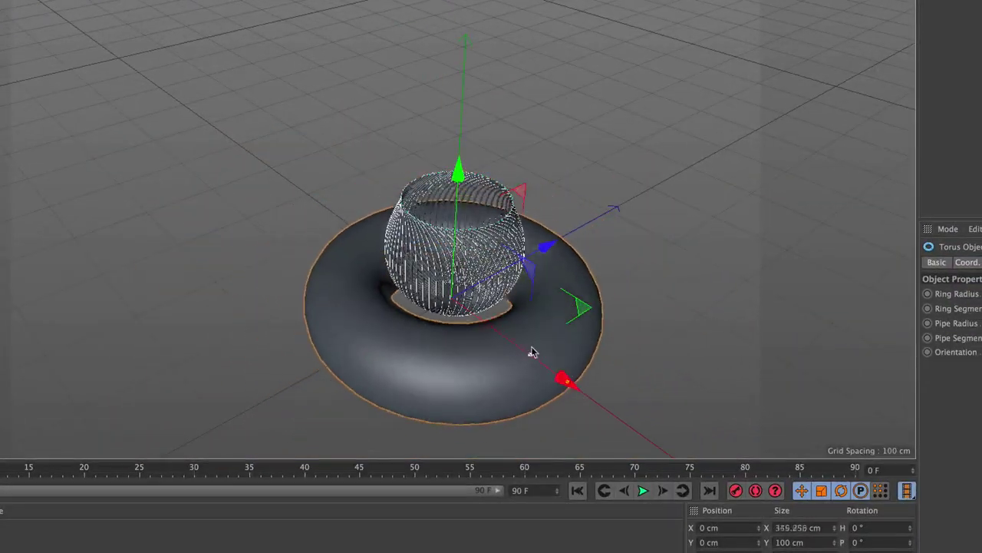
pyautogui.moveTo(547, 369); pyautogui.dragTo(514, 347)
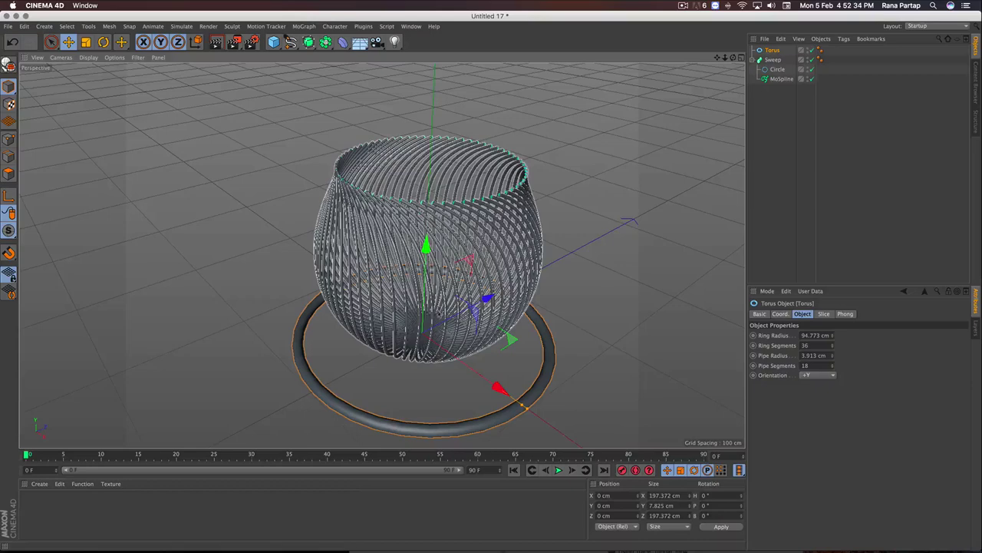
pyautogui.scroll(-2, 429, 253)
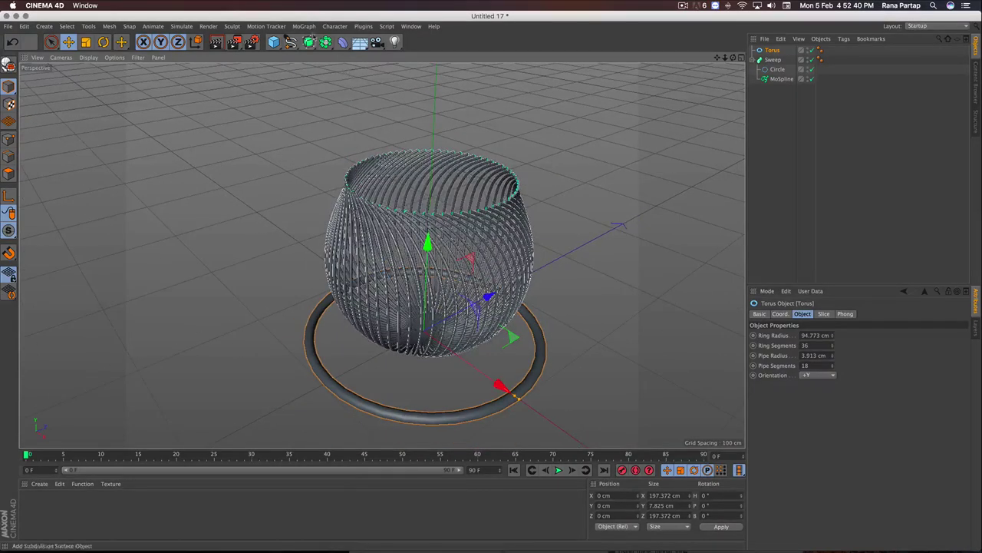
pyautogui.click(304, 26)
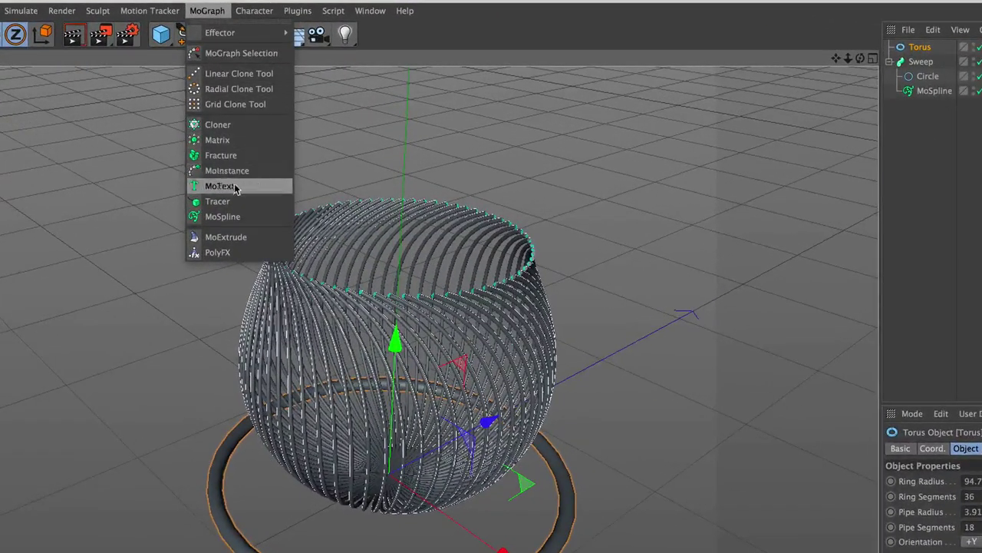
# Add a second MoSpline standing vertically with Angle P set to 90°.
pyautogui.click(238, 216)
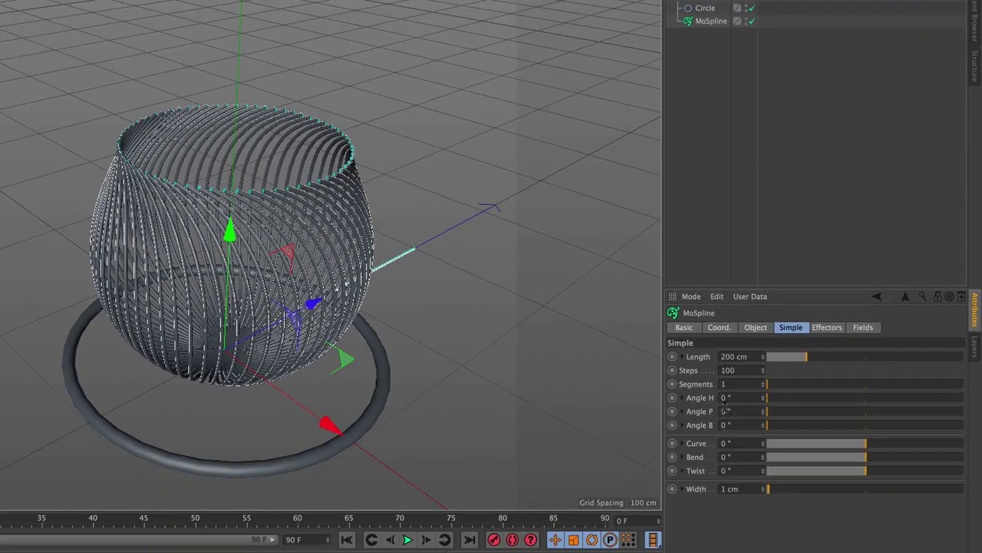
pyautogui.click(724, 410)
pyautogui.write('90')
pyautogui.press('Return')
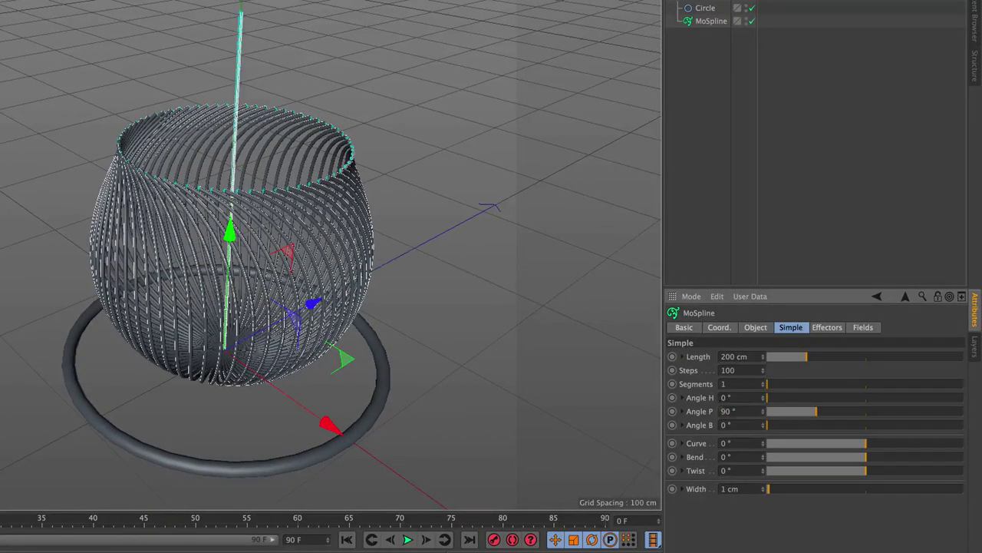
pyautogui.scroll(2, 529, 244)
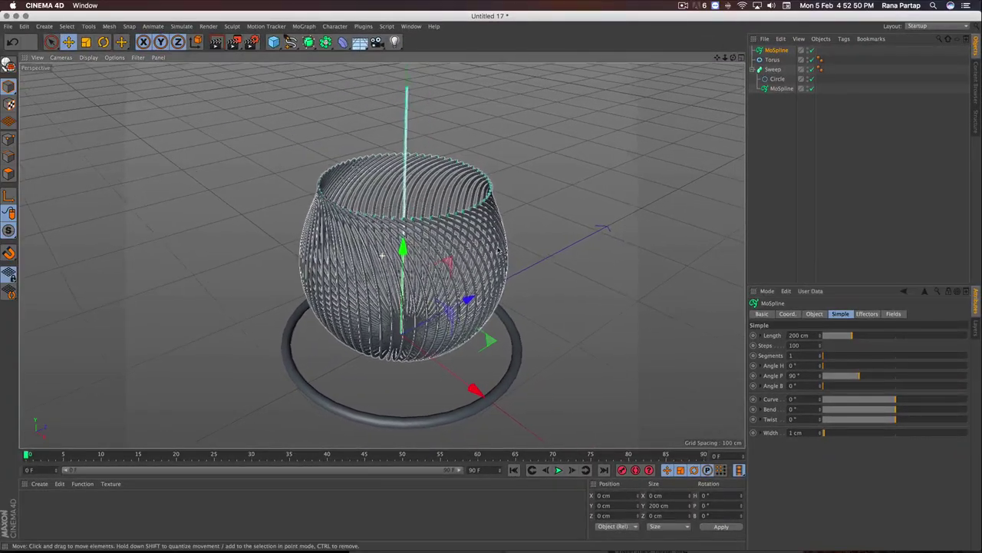
pyautogui.scroll(2, 530, 244)
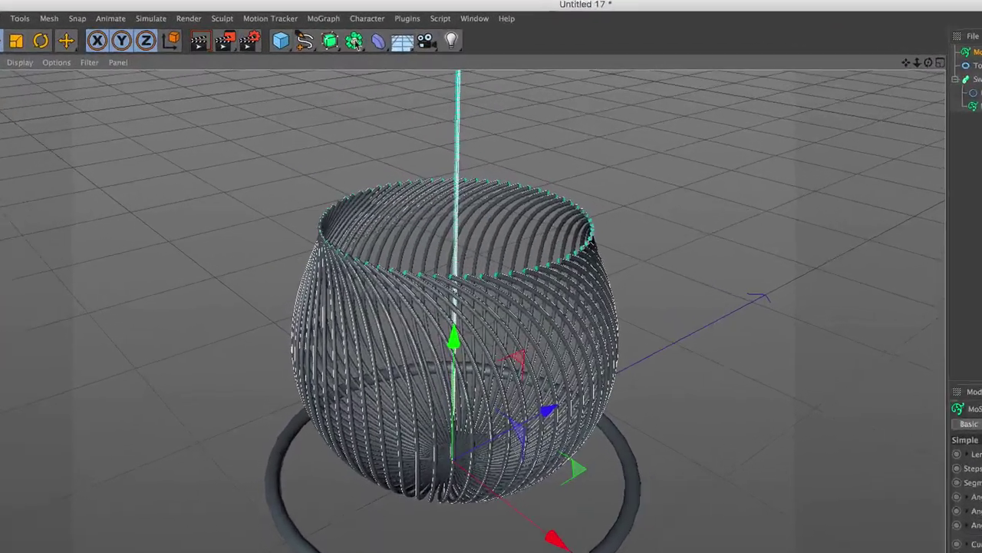
pyautogui.click(304, 26)
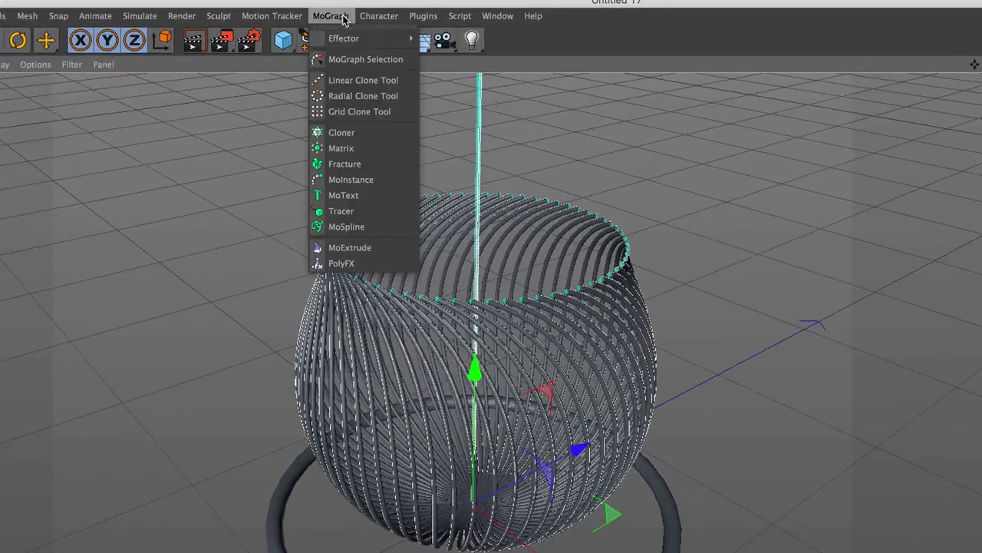
# Add a Cloner in Object mode cloning the Torus along the MoSpline.
pyautogui.click(357, 132)
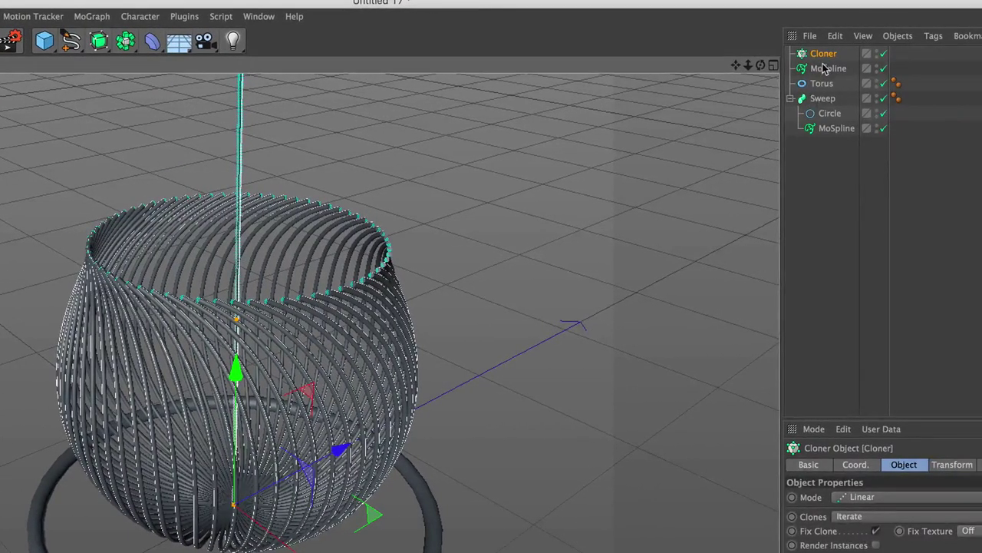
pyautogui.click(825, 57)
pyautogui.click(863, 497)
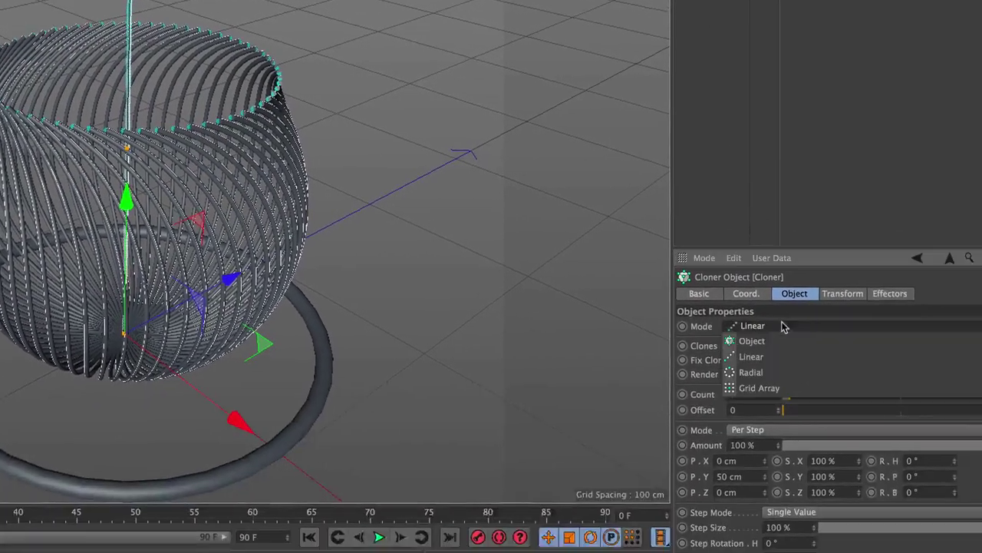
pyautogui.click(871, 512)
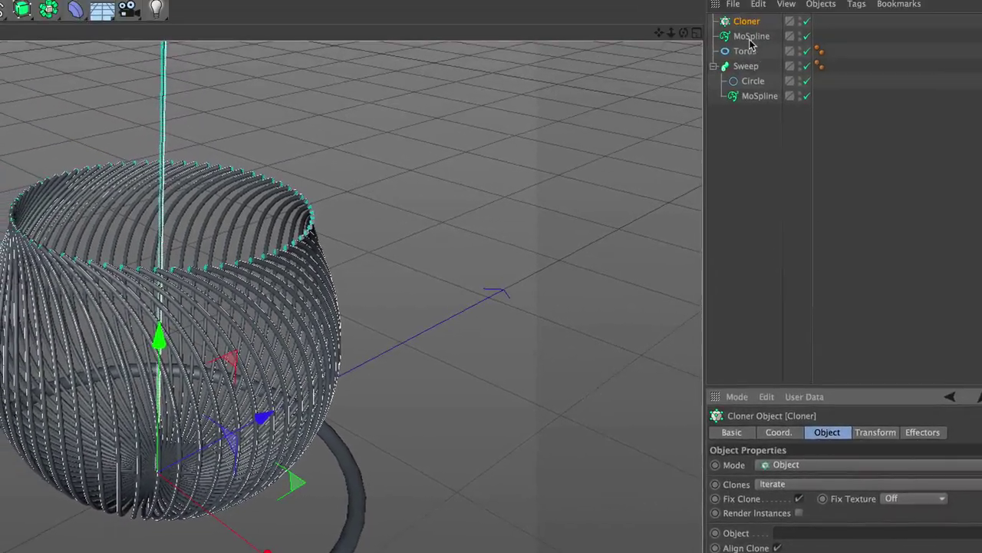
pyautogui.moveTo(741, 20); pyautogui.dragTo(767, 412)
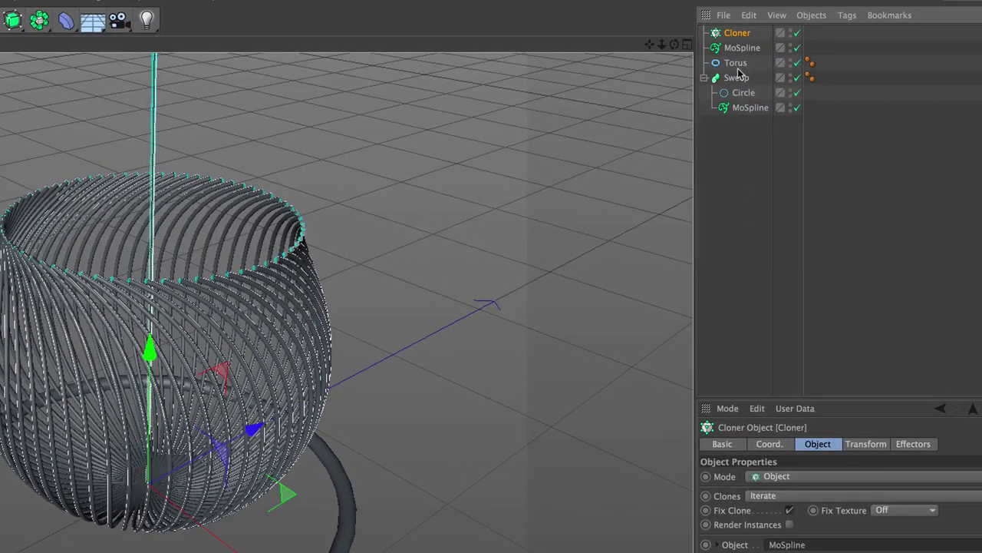
pyautogui.moveTo(739, 36); pyautogui.dragTo(740, 38)
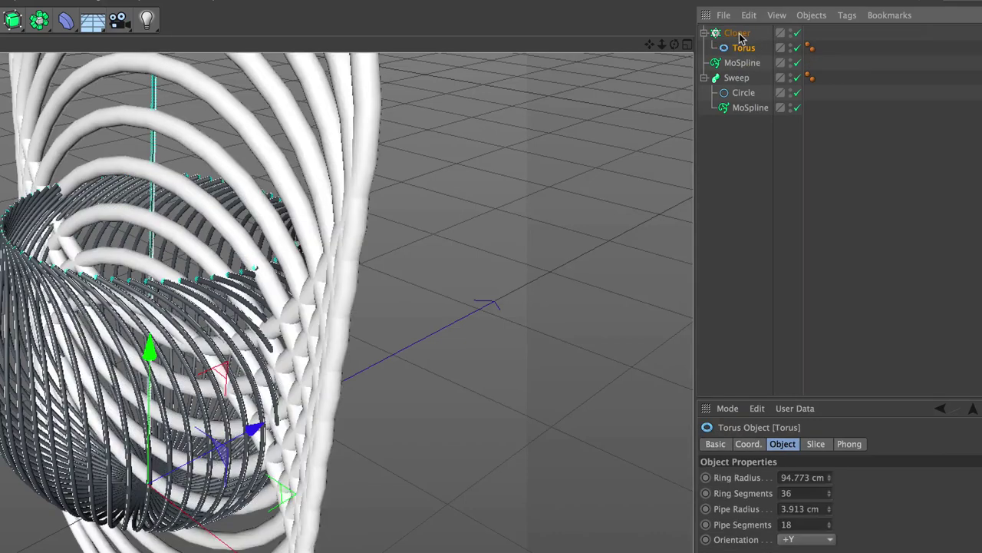
# Set the Cloner count to 1 and rotation P to 90° so the ring lies flat.
pyautogui.click(739, 34)
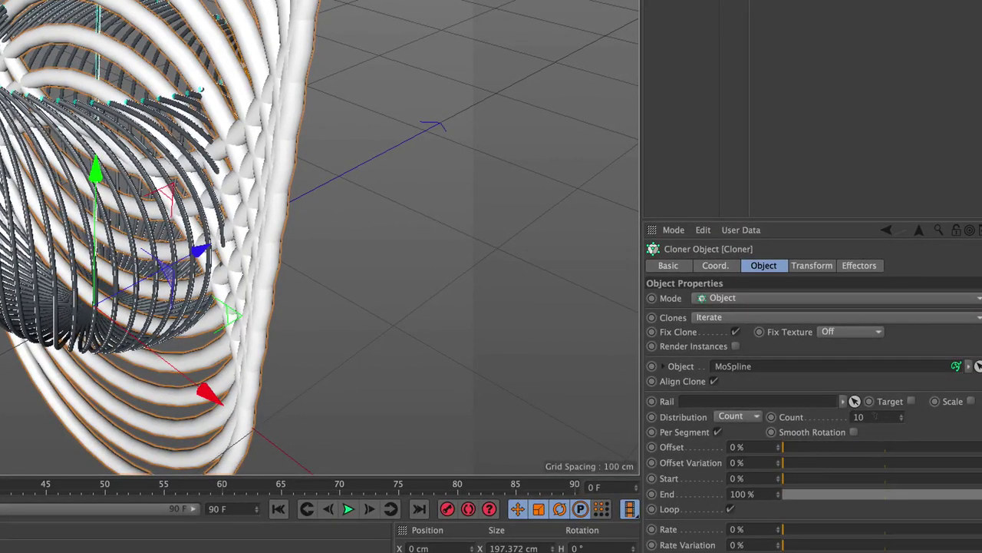
pyautogui.doubleClick(858, 417)
pyautogui.write('1')
pyautogui.press('Return')
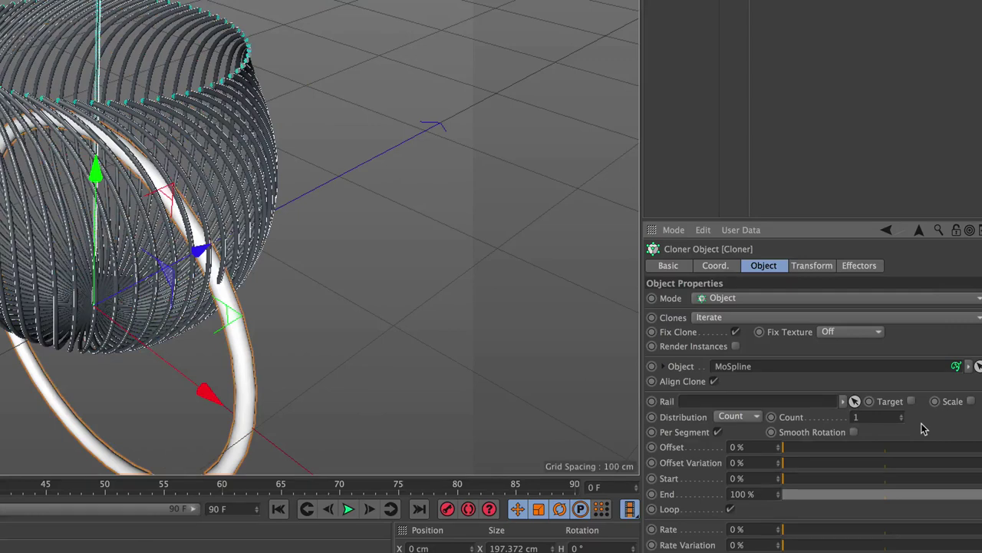
pyautogui.click(827, 268)
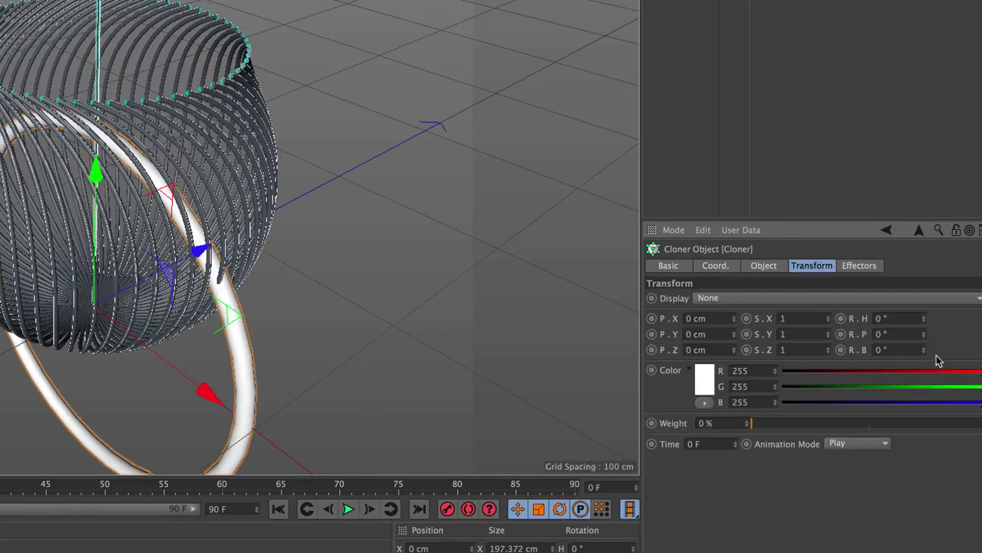
pyautogui.moveTo(925, 351); pyautogui.dragTo(924, 327)
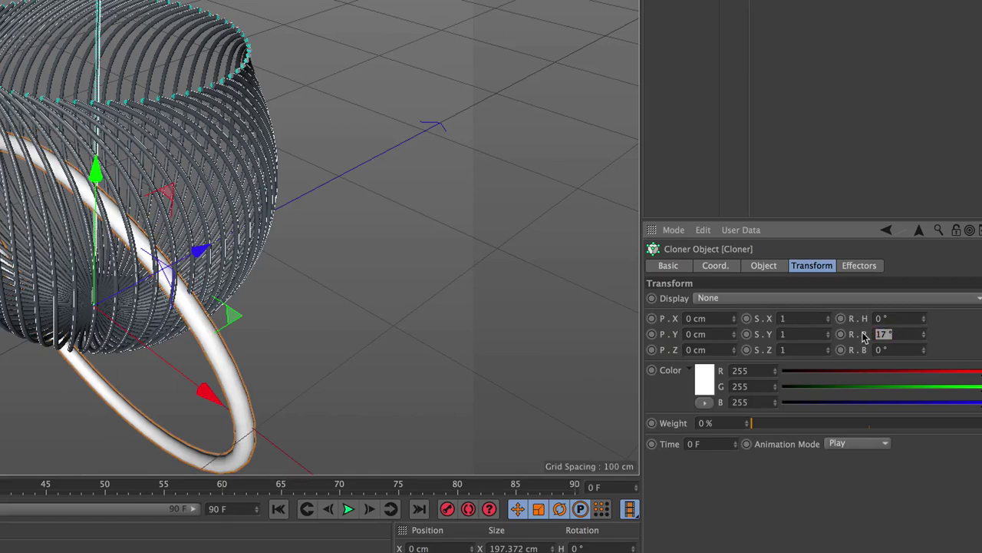
pyautogui.write('90')
pyautogui.press('Return')
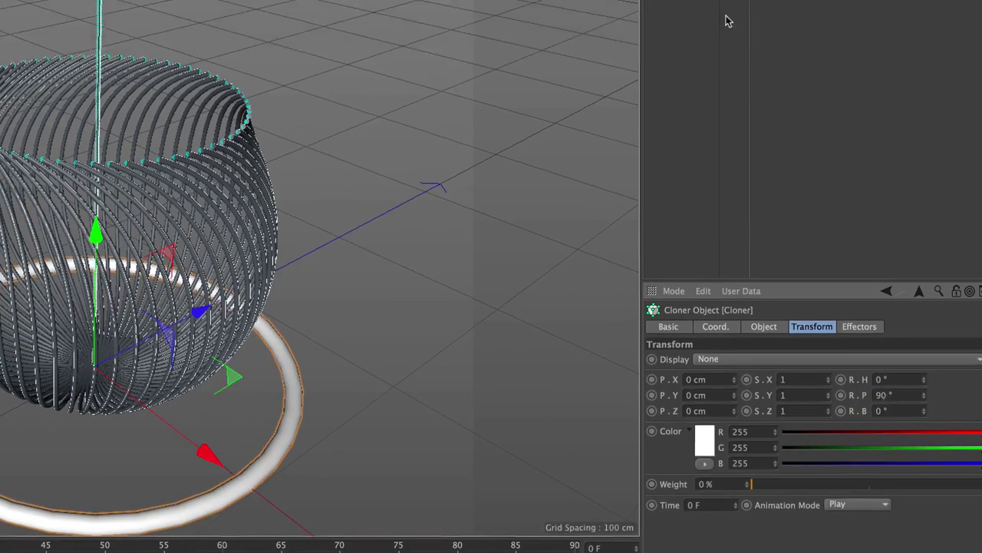
pyautogui.click(689, 67)
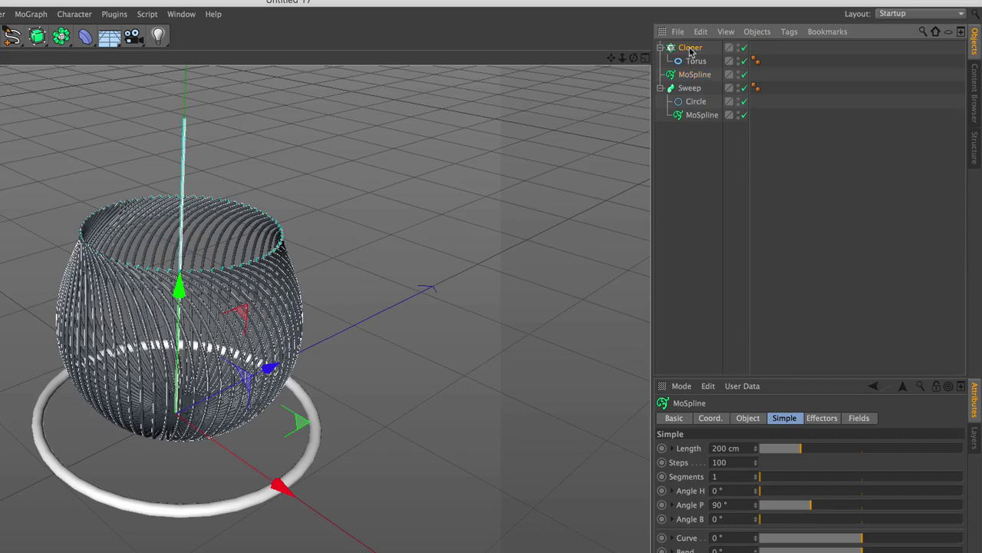
# Slide the cloned ring up to about 66% offset near the vase top.
pyautogui.click(690, 49)
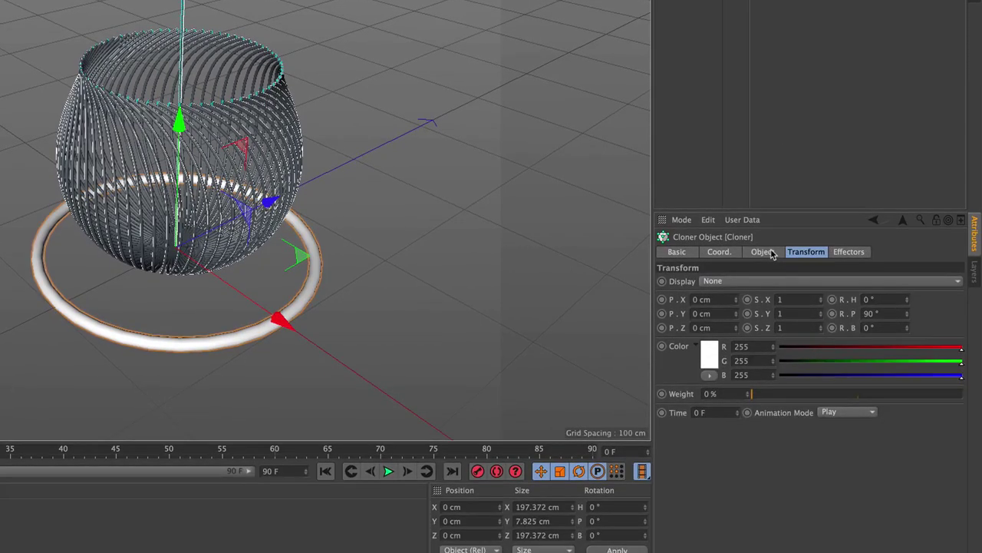
pyautogui.click(772, 254)
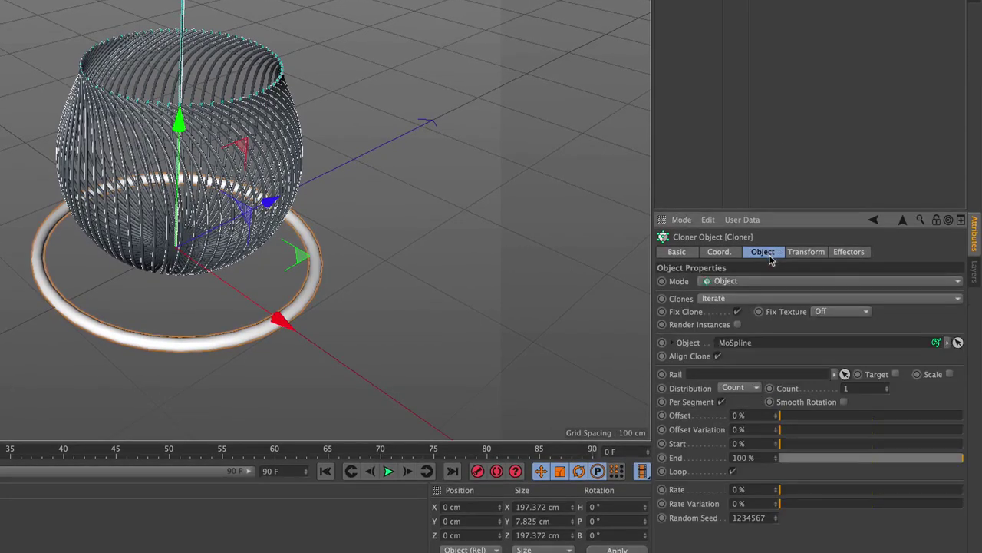
pyautogui.moveTo(786, 419); pyautogui.dragTo(904, 404)
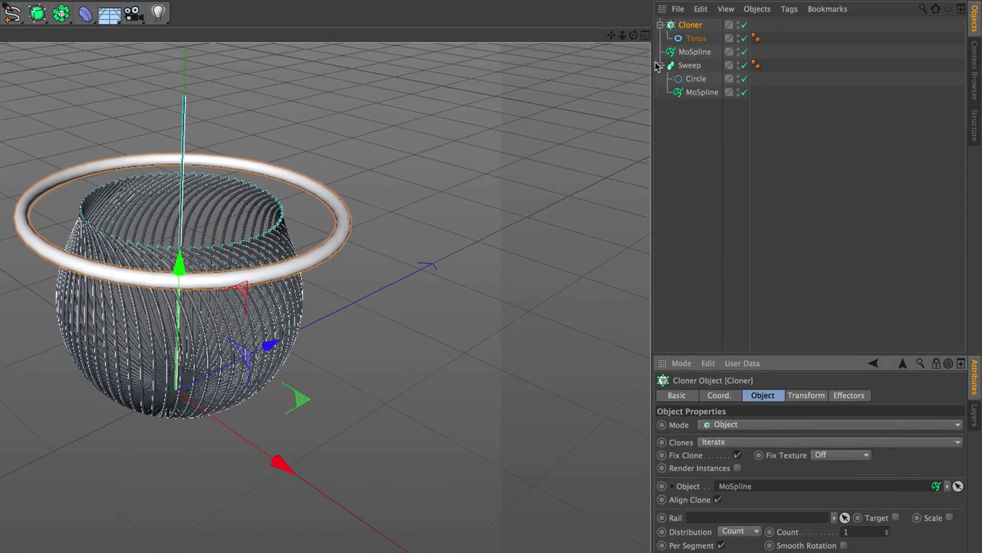
# Shrink the Torus to Ring Radius 59.773 cm and Pipe Radius 1.913 cm.
pyautogui.click(709, 39)
pyautogui.scroll(3, 173, 267)
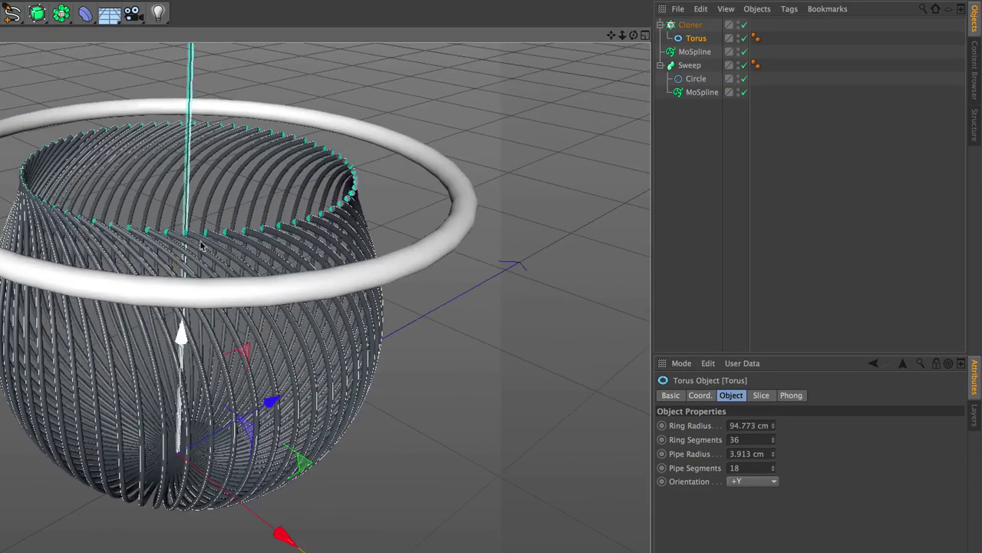
pyautogui.scroll(4, 179, 328)
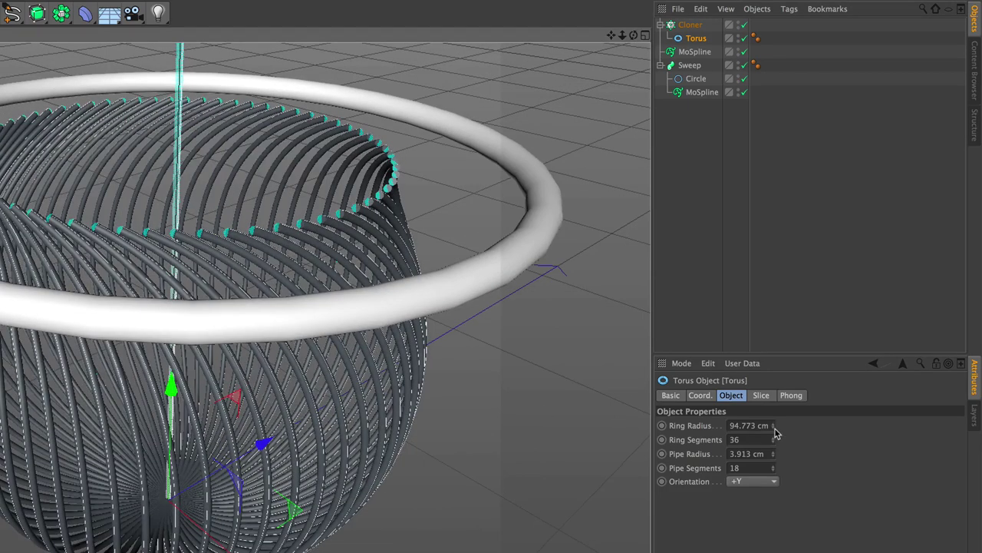
pyautogui.moveTo(775, 429); pyautogui.dragTo(775, 432)
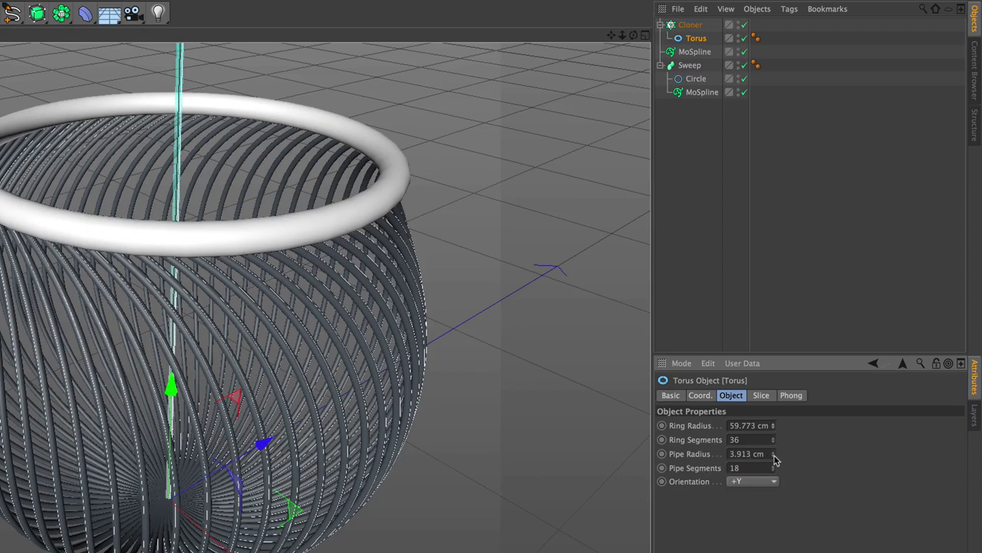
pyautogui.moveTo(774, 458); pyautogui.dragTo(774, 456)
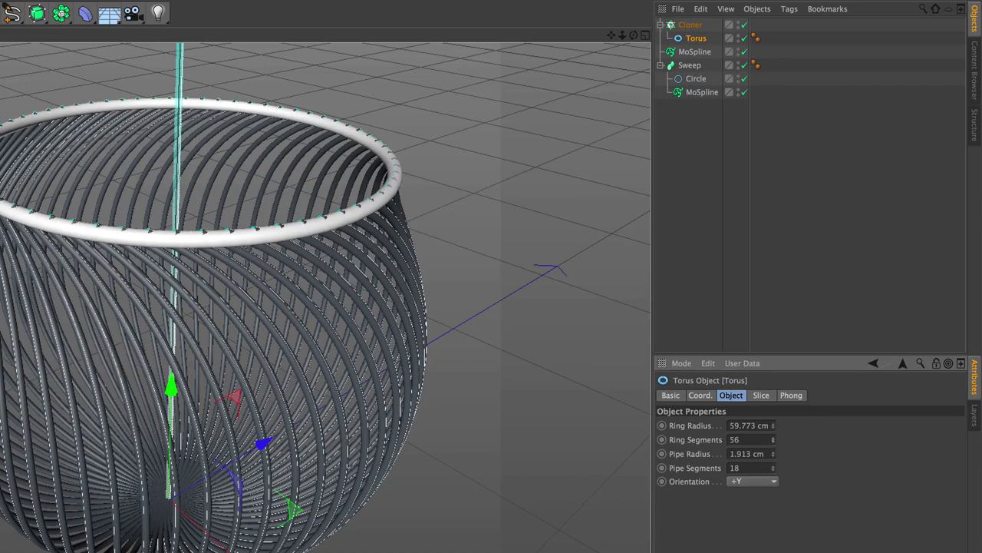
pyautogui.click(683, 52)
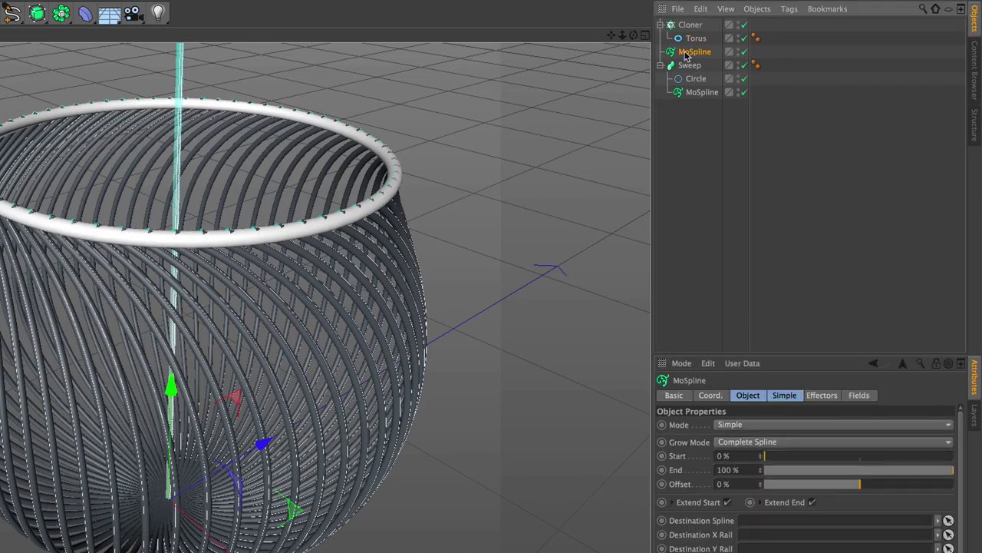
# Set the rim ring's Cloner offset to 68%.
pyautogui.click(691, 25)
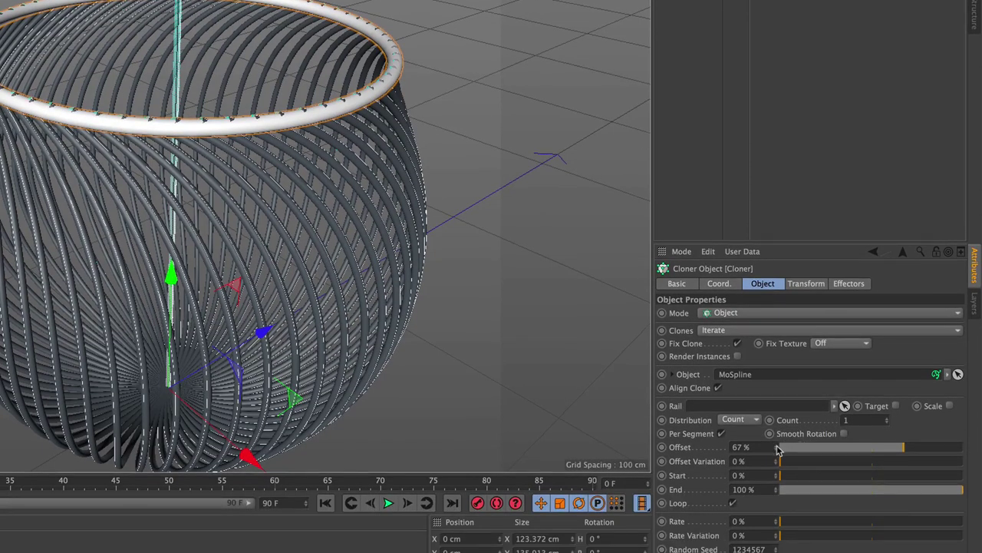
pyautogui.click(776, 445)
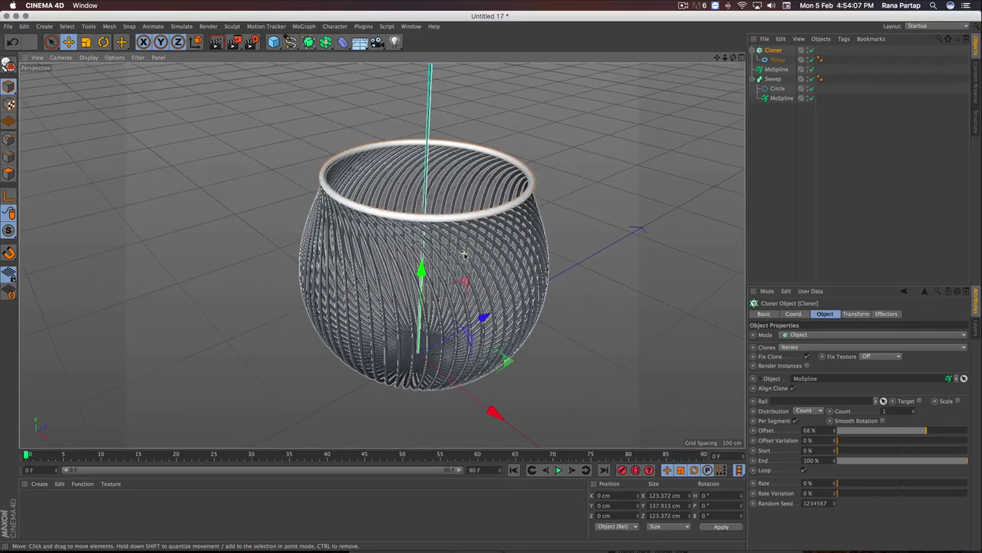
pyautogui.scroll(2, 464, 256)
# Orbit around the basket and add a Floor object beneath it.
pyautogui.moveTo(415, 229)
pyautogui.keyDown('alt'); pyautogui.mouseDown()
pyautogui.moveTo(454, 198)
pyautogui.moveTo(444, 271)
pyautogui.mouseUp(); pyautogui.keyUp('alt')
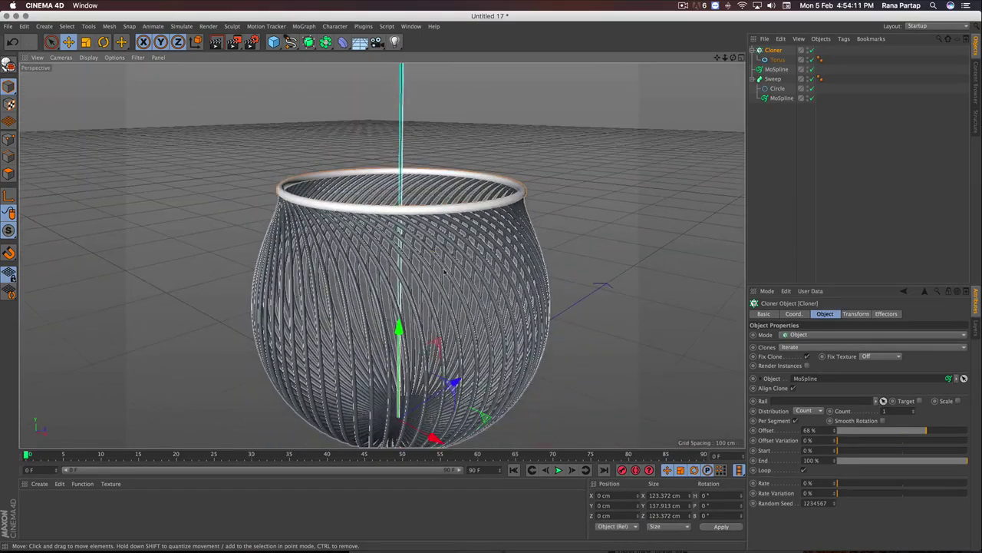
pyautogui.scroll(-1, 455, 327)
pyautogui.scroll(-1, 448, 315)
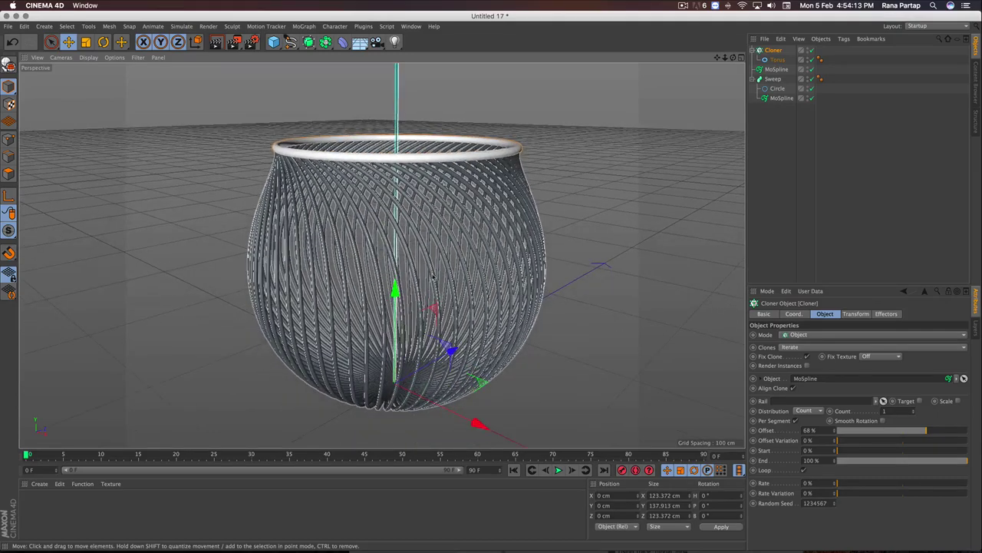
pyautogui.scroll(-2, 429, 283)
pyautogui.moveTo(431, 286)
pyautogui.keyDown('alt'); pyautogui.mouseDown()
pyautogui.moveTo(432, 318)
pyautogui.moveTo(447, 321)
pyautogui.mouseUp(); pyautogui.keyUp('alt')
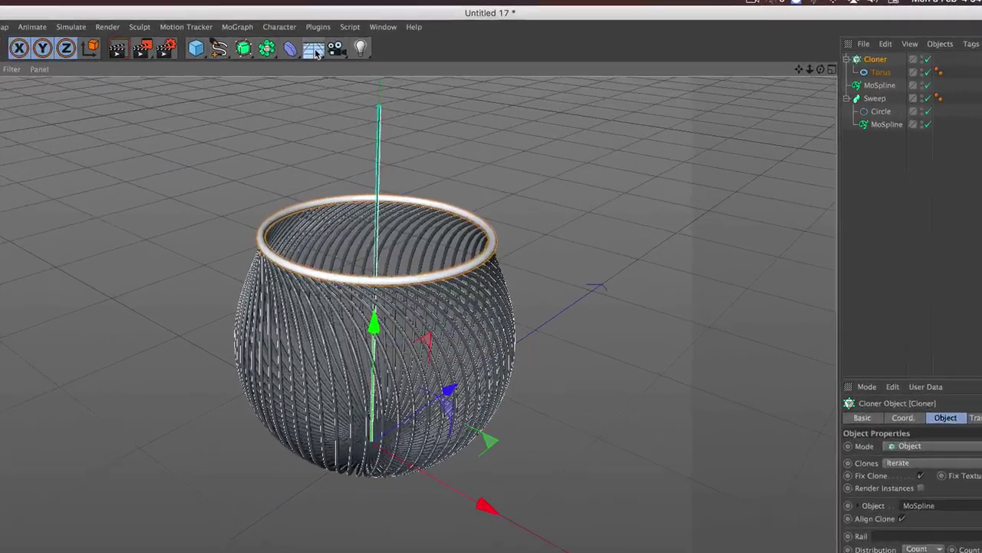
pyautogui.moveTo(359, 41); pyautogui.dragTo(389, 56)
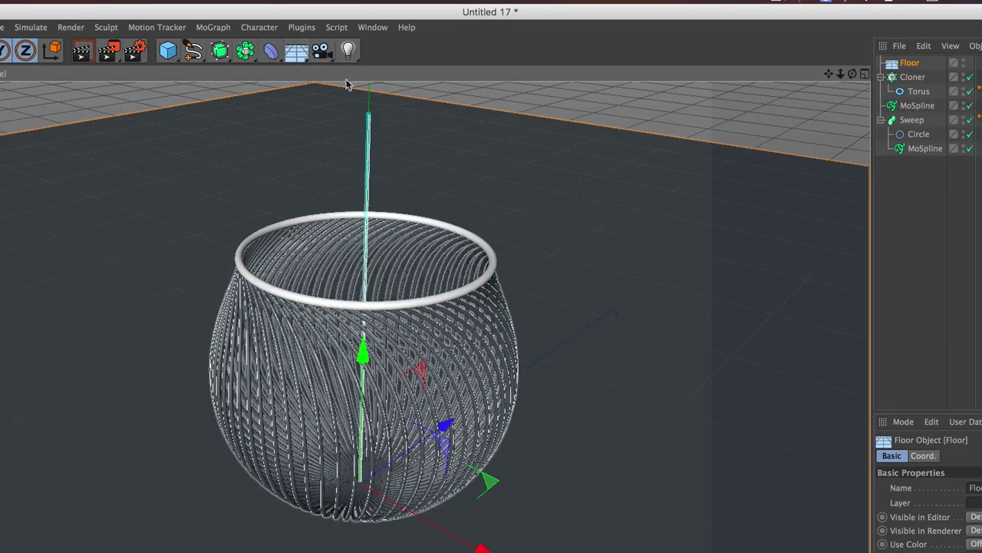
# Load The Illuminati lighting preset from the Content Browser, then deselect everything.
pyautogui.click(373, 27)
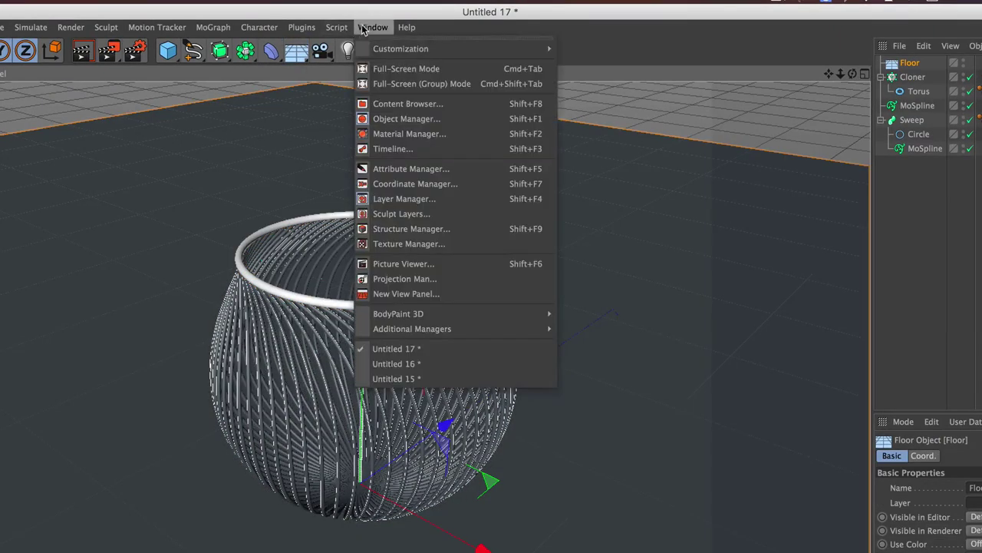
pyautogui.click(391, 103)
pyautogui.doubleClick(315, 91)
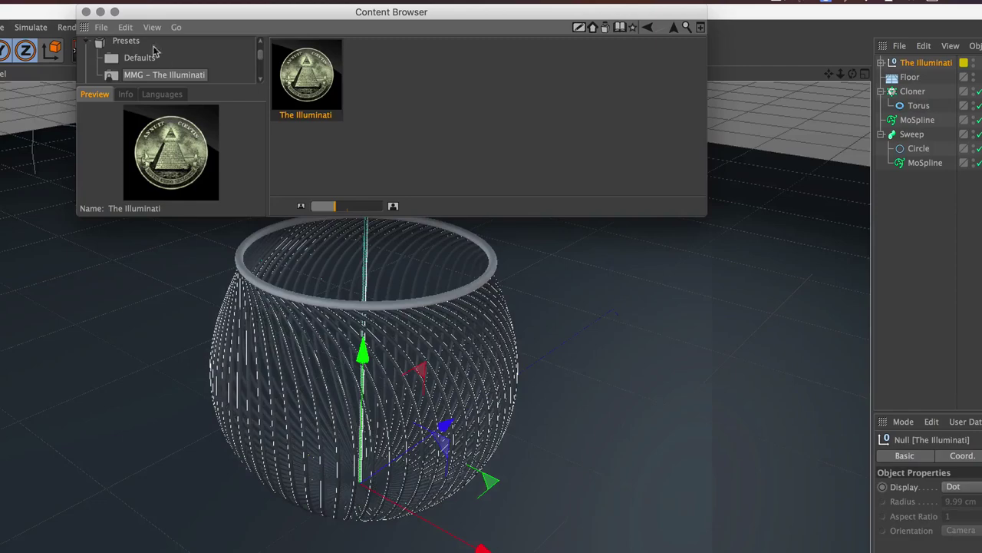
pyautogui.click(87, 11)
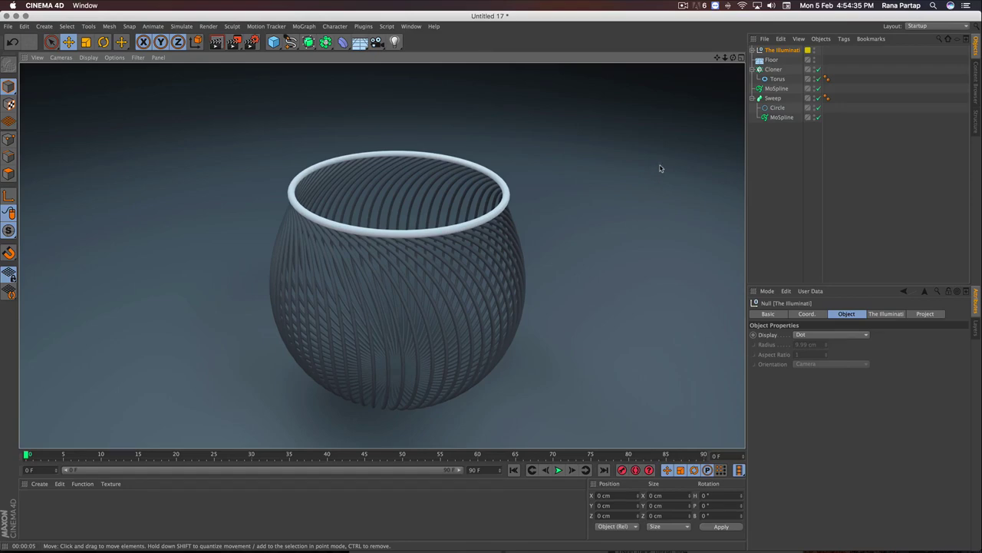
pyautogui.click(770, 166)
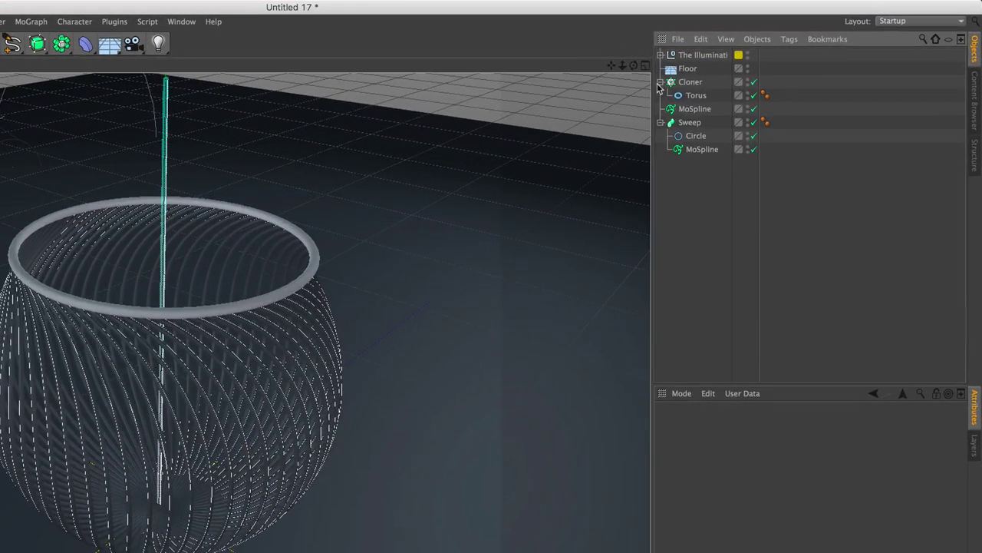
# Group the basket's Cloner, Sweep and MoSpline objects under a new Null.
pyautogui.moveTo(691, 97); pyautogui.dragTo(697, 86)
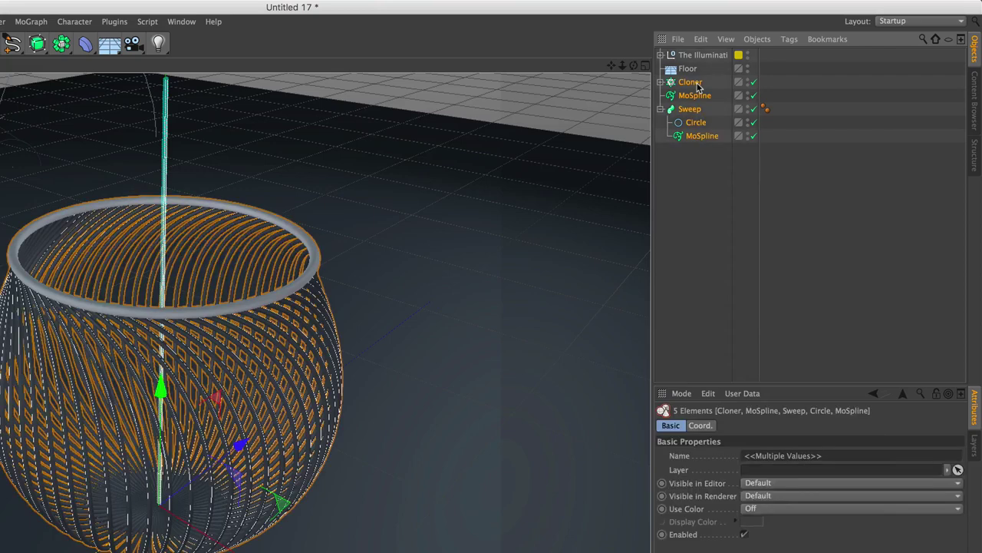
pyautogui.rightClick(698, 87)
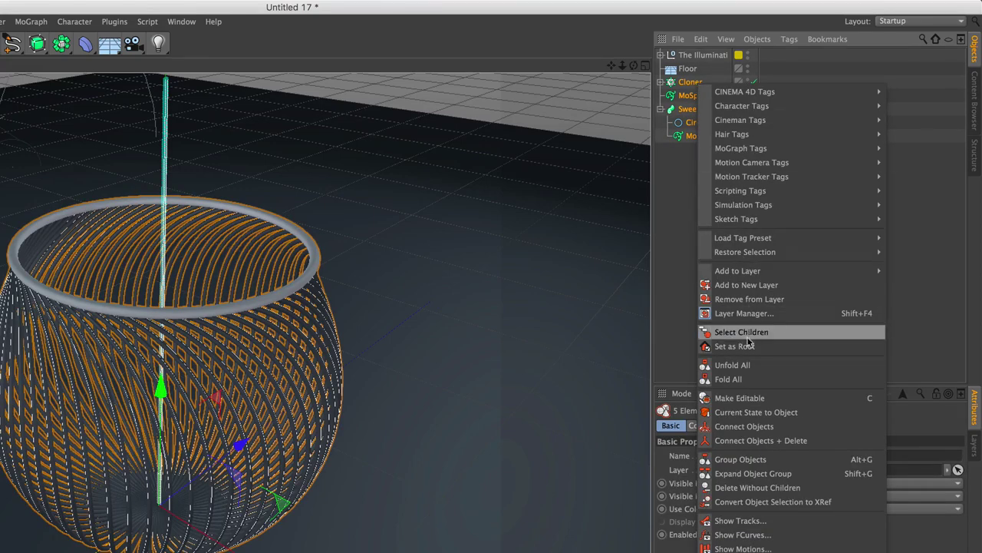
pyautogui.click(741, 459)
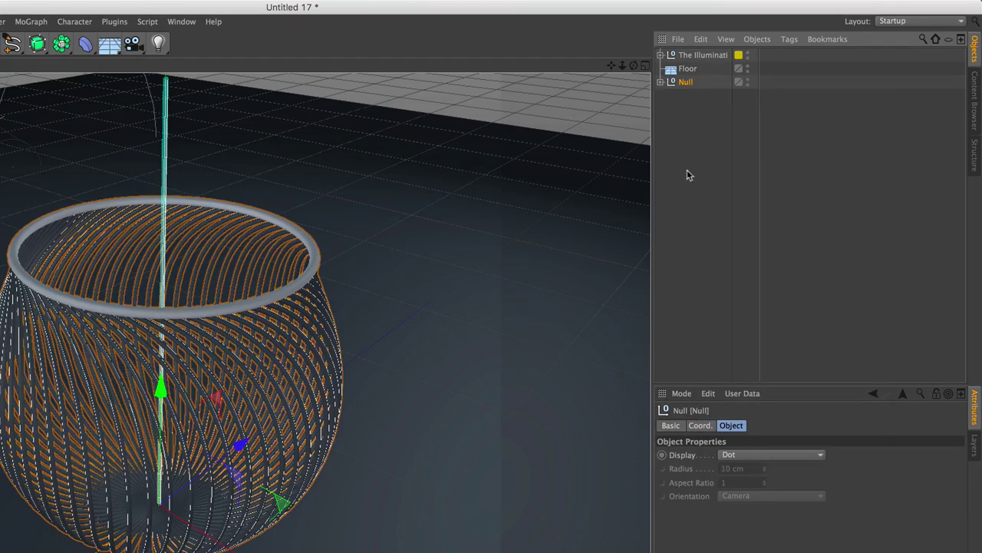
# Add a Rigid Body dynamics tag to the new Null.
pyautogui.click(666, 174)
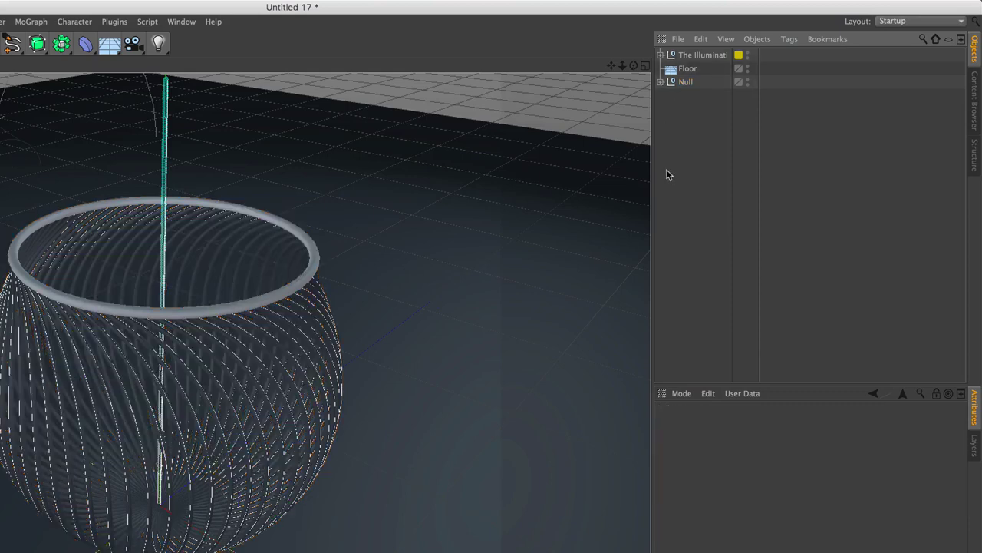
pyautogui.click(688, 83)
pyautogui.rightClick(688, 84)
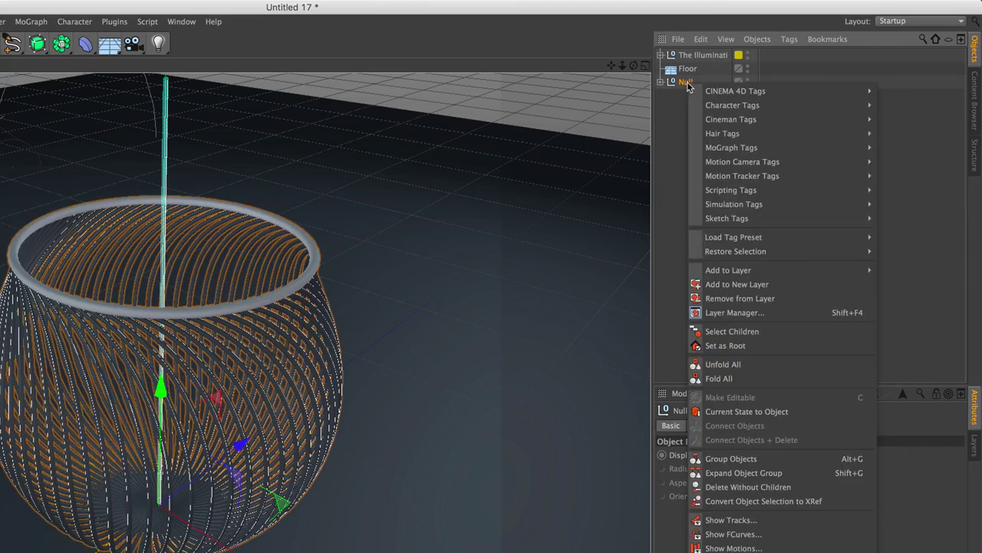
pyautogui.moveTo(734, 204)
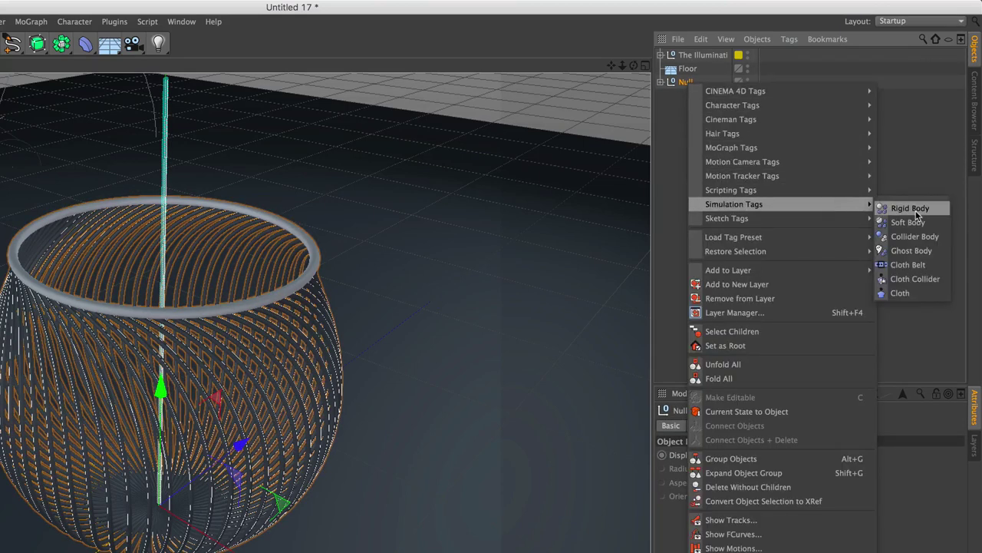
pyautogui.click(910, 208)
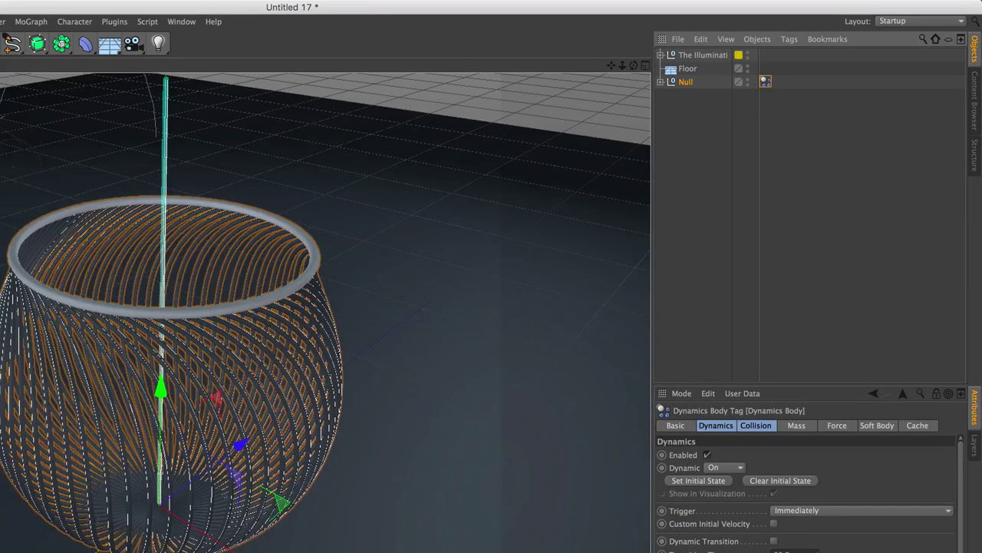
pyautogui.click(435, 513)
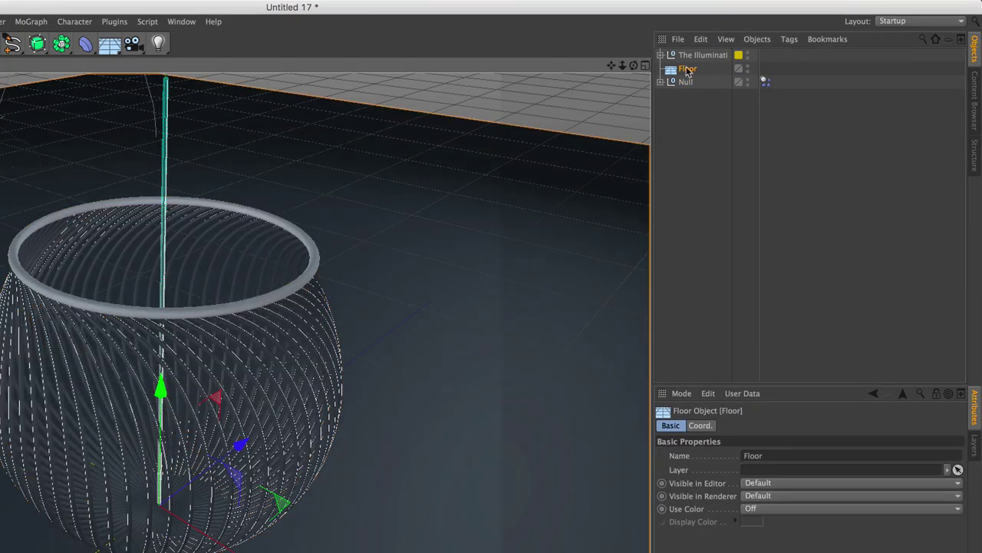
# Give the Floor a Collider Body tag and play the simulation to test the drop.
pyautogui.rightClick(689, 72)
pyautogui.moveTo(733, 190)
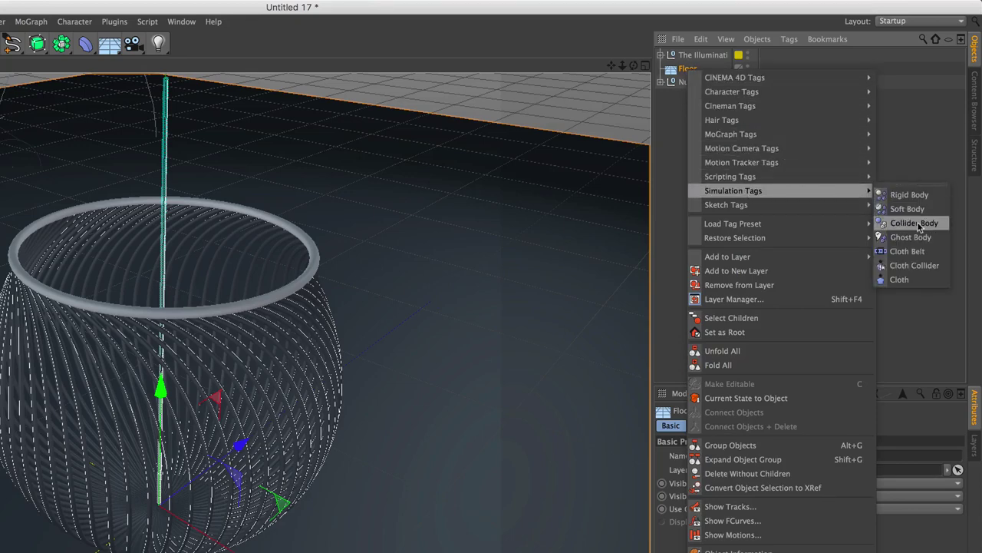
pyautogui.click(913, 223)
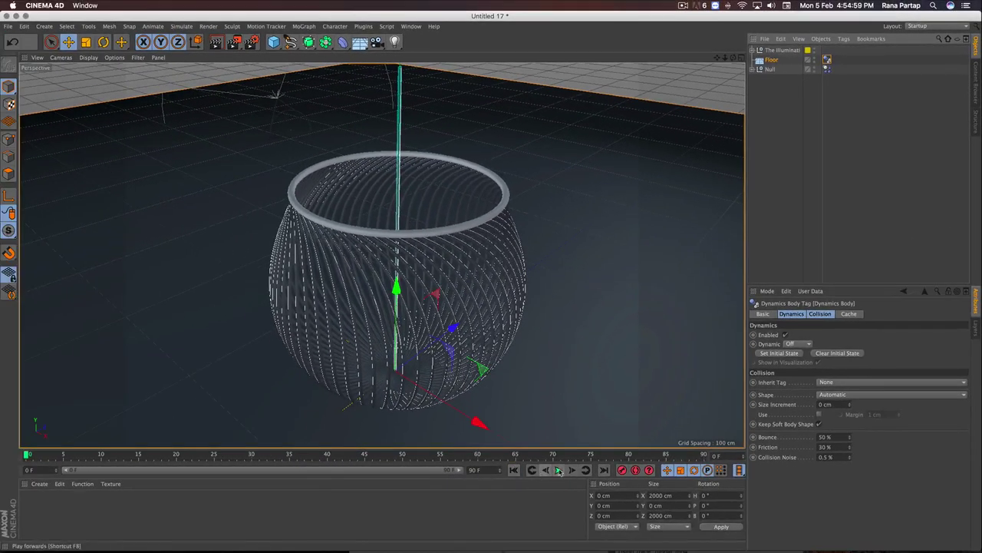
pyautogui.click(559, 471)
# Stop playback, return to the first frame, and expand the Null to show its children.
pyautogui.click(558, 470)
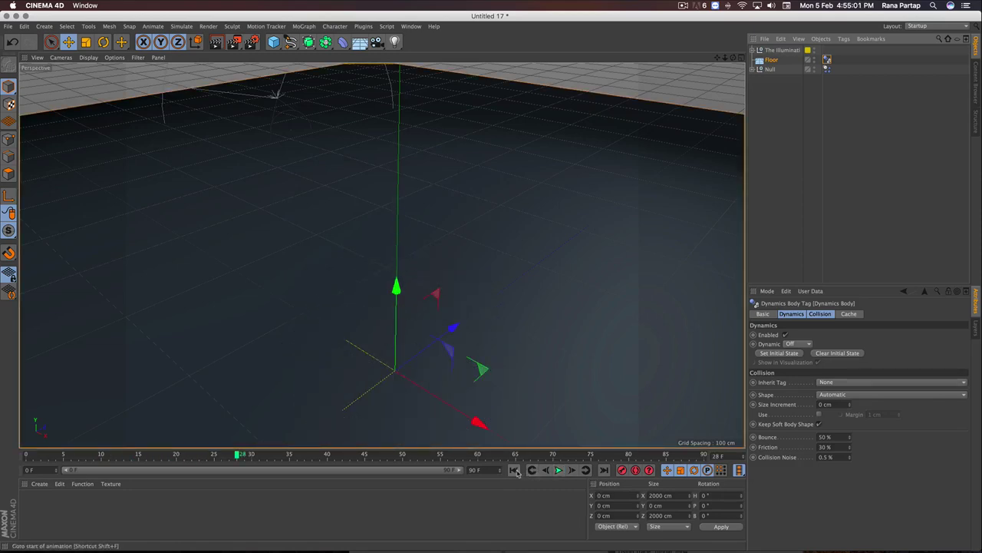
pyautogui.click(516, 471)
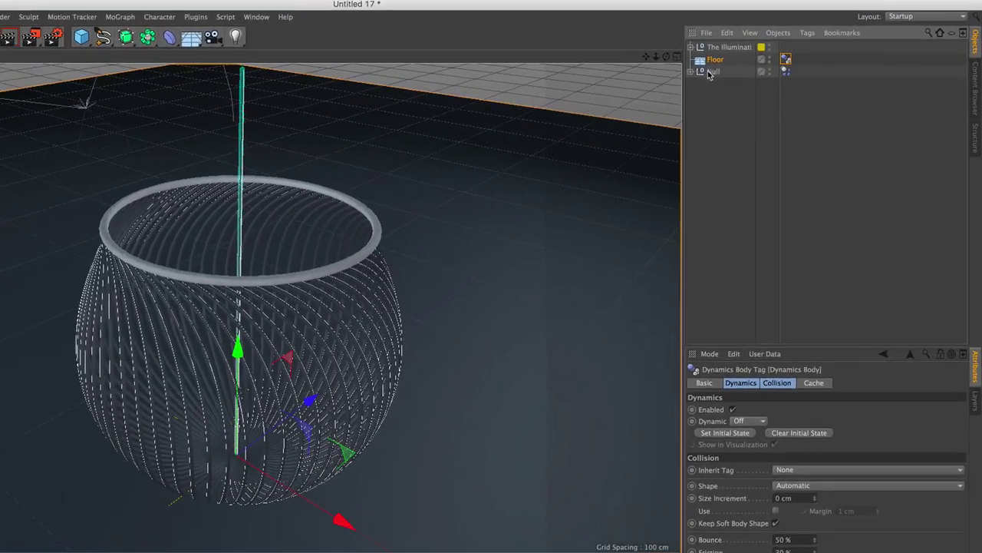
pyautogui.click(752, 69)
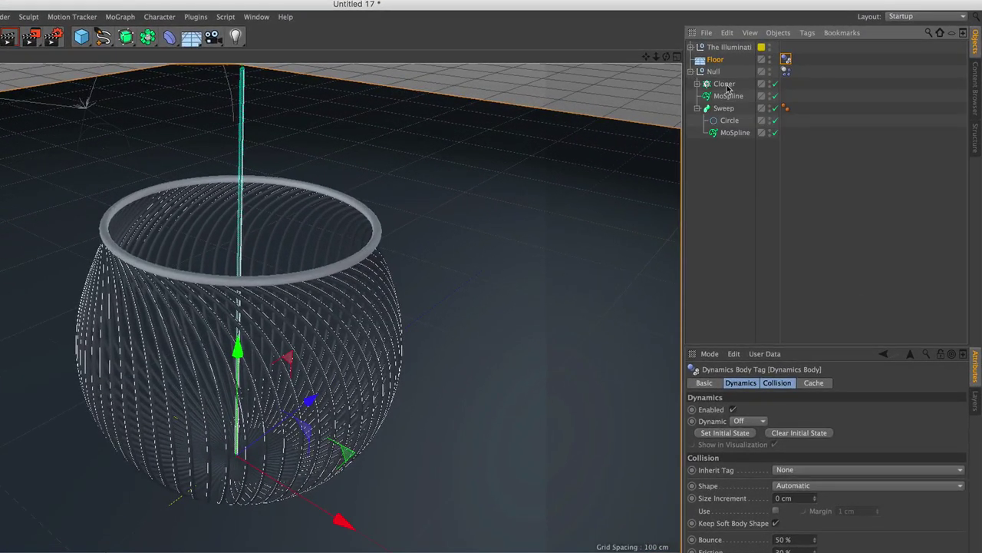
# Move the Rigid Body tag from the Null onto the Cloner and test-play the falling ring.
pyautogui.click(726, 85)
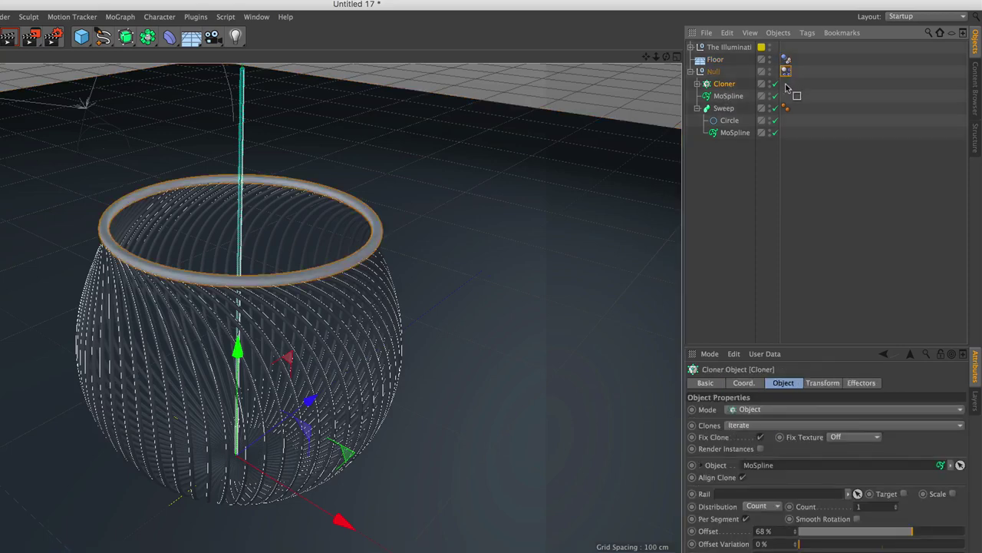
pyautogui.click(786, 85)
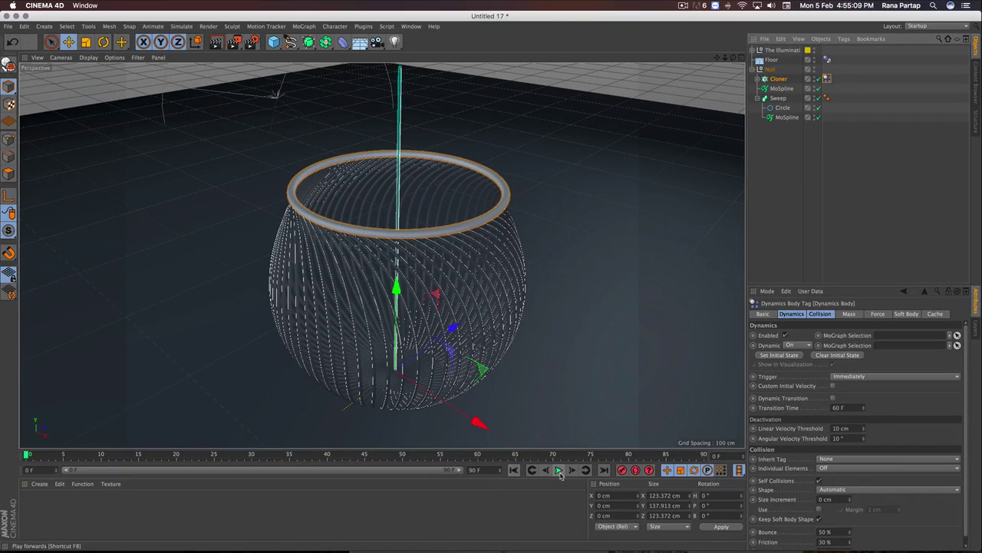
pyautogui.click(558, 471)
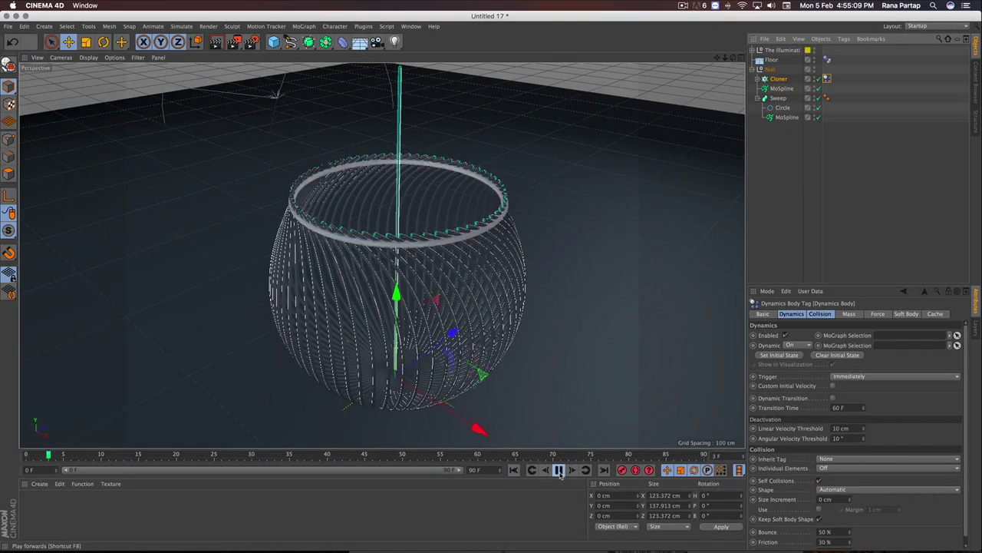
pyautogui.click(514, 470)
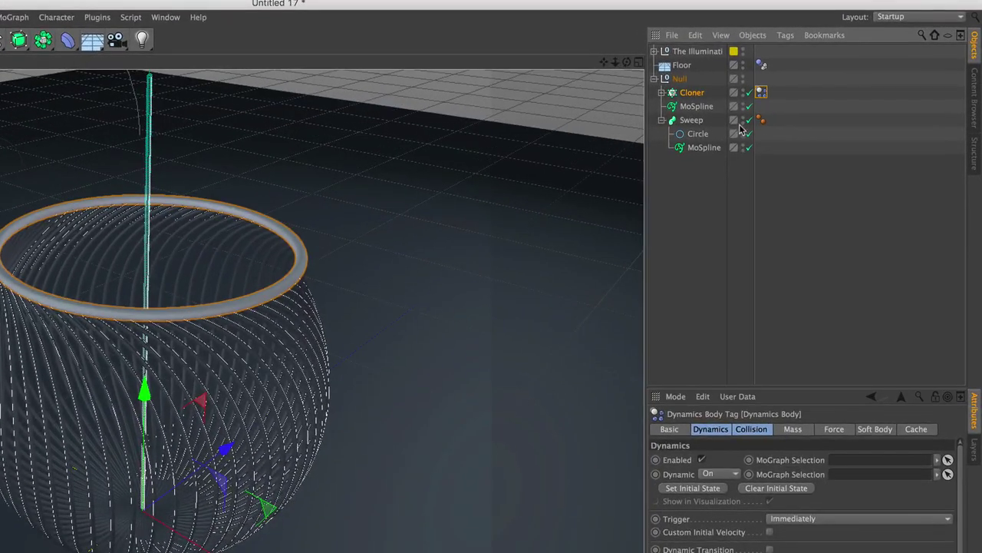
pyautogui.click(694, 121)
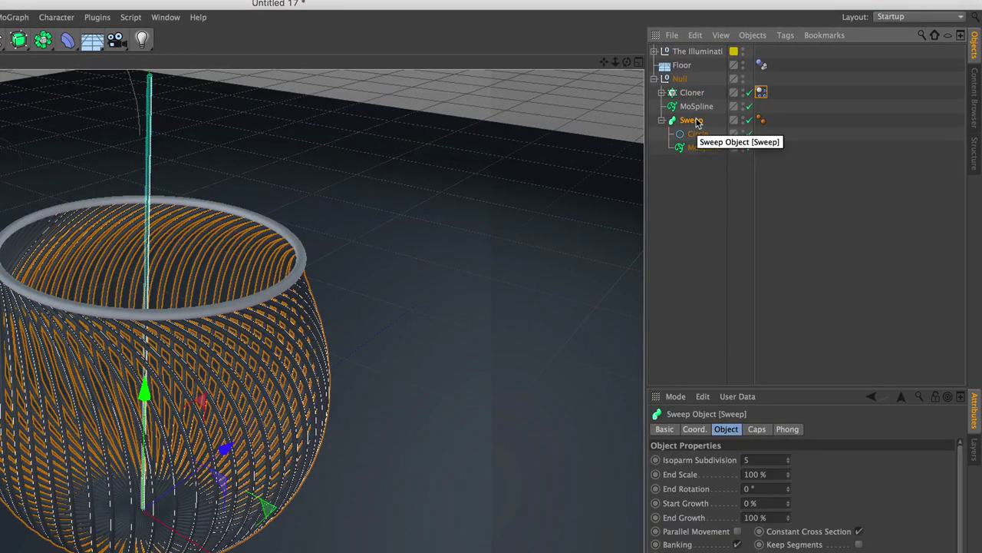
# Make the Sweep a Collider Body and delete the Cloner's Rigid Body tag.
pyautogui.rightClick(697, 122)
pyautogui.moveTo(743, 242)
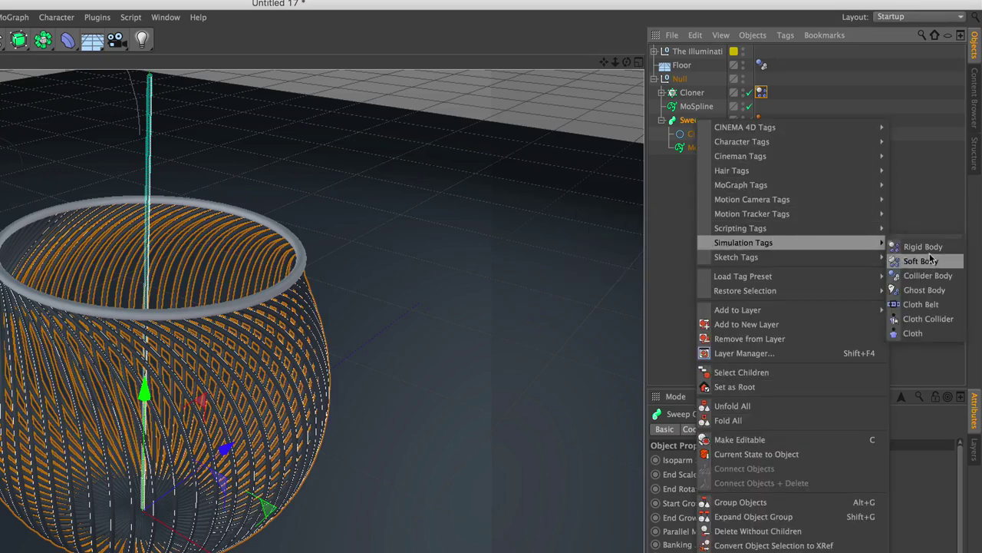
pyautogui.click(926, 275)
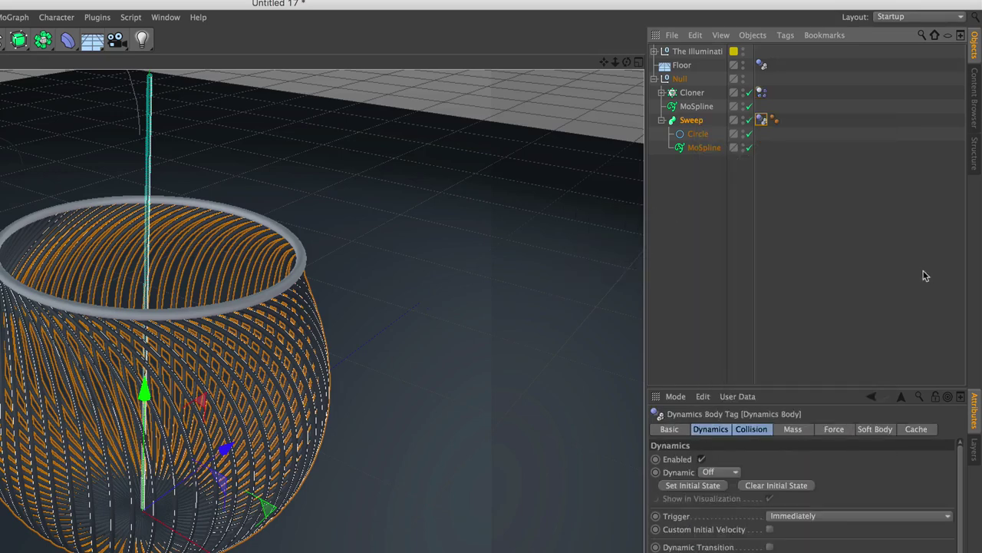
pyautogui.click(760, 98)
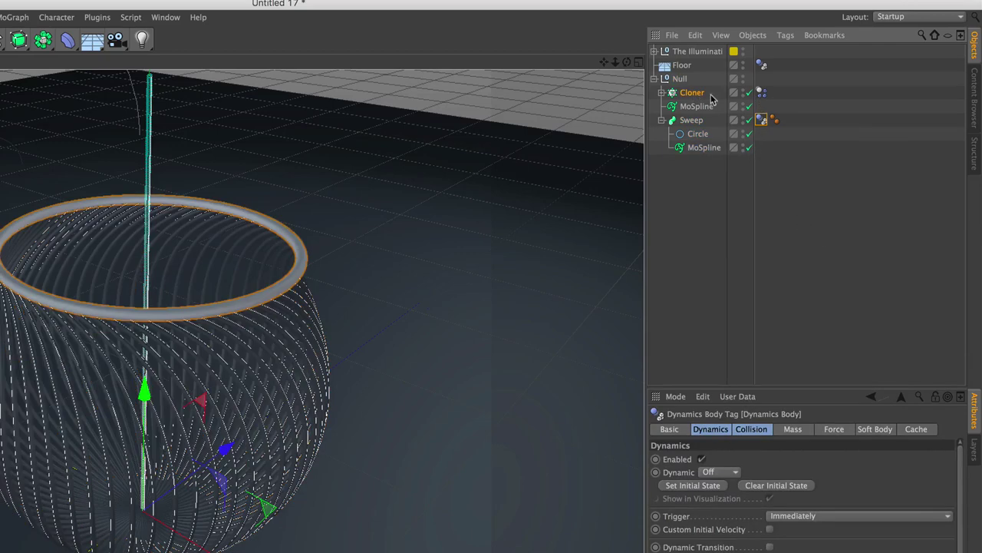
pyautogui.click(762, 94)
pyautogui.press('Delete')
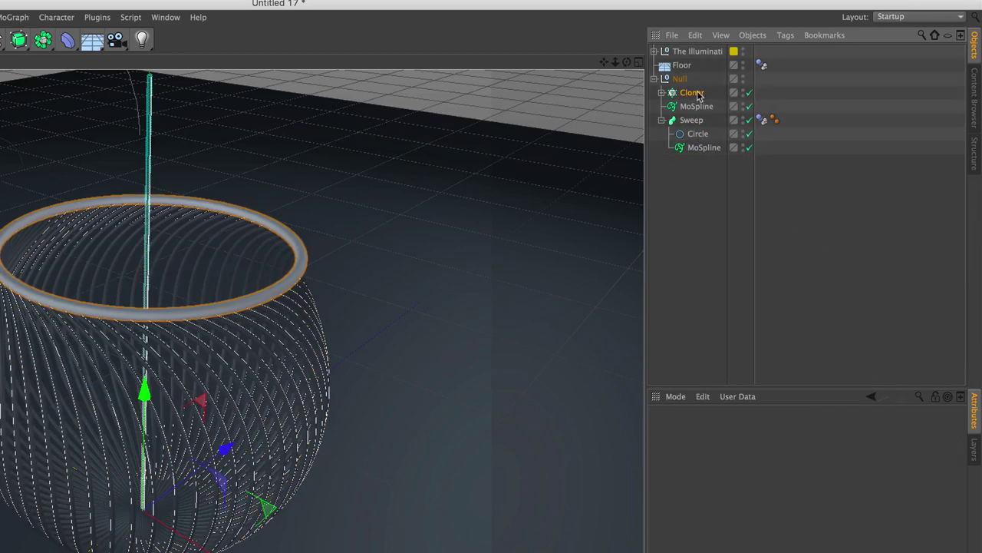
# Give the Cloner ring a Collider Body tag and render a preview of the basket.
pyautogui.rightClick(698, 95)
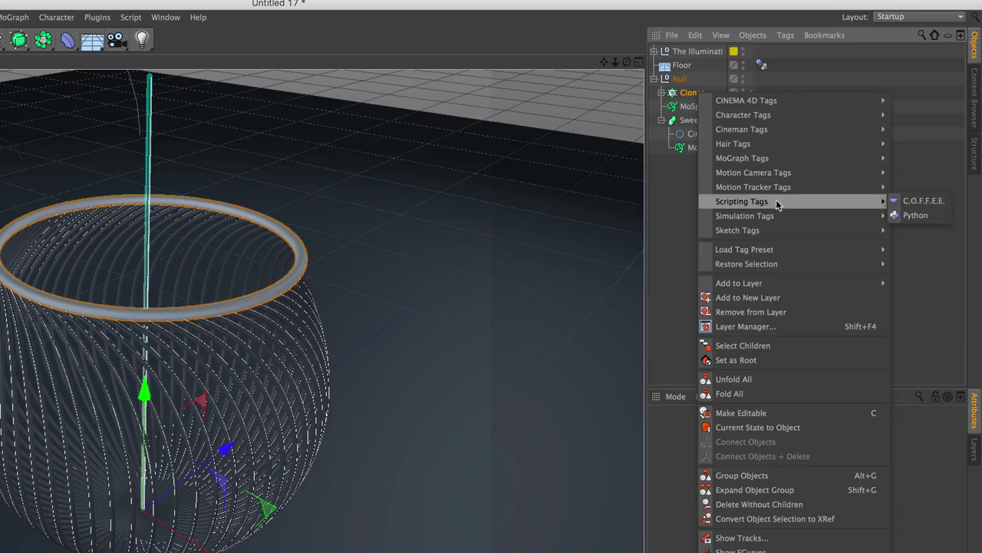
pyautogui.moveTo(746, 215)
pyautogui.click(929, 248)
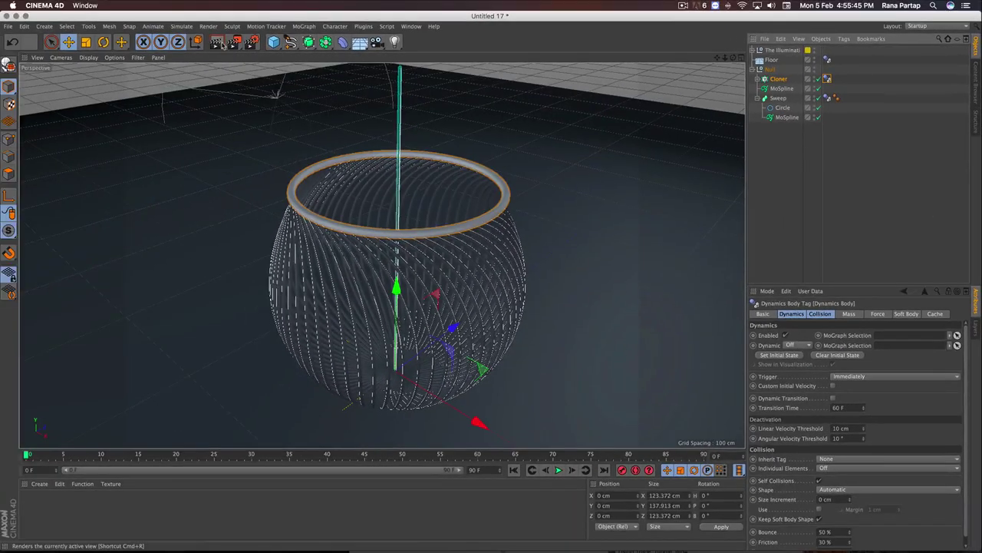
pyautogui.click(218, 43)
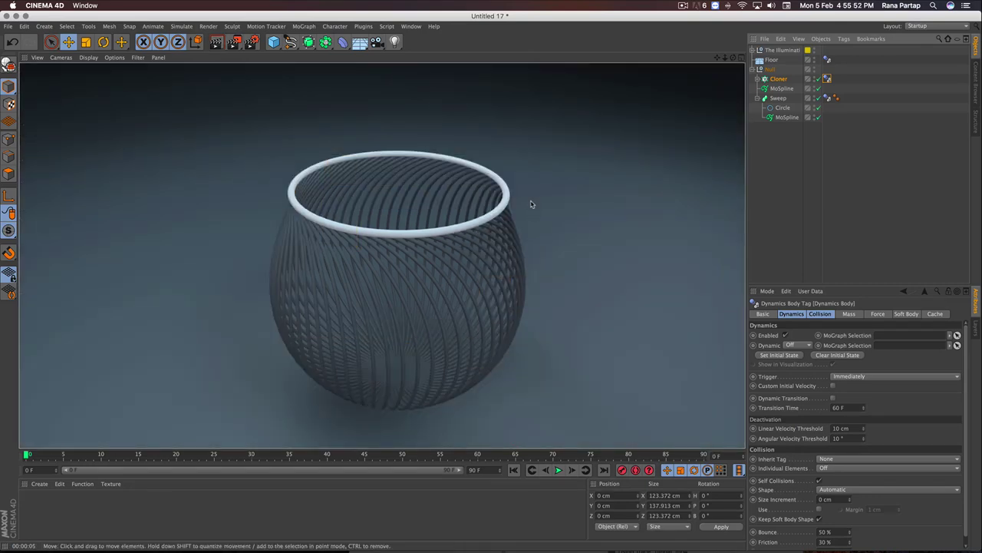
# Add a particle Emitter and pitch it -90° so it points downward.
pyautogui.click(530, 204)
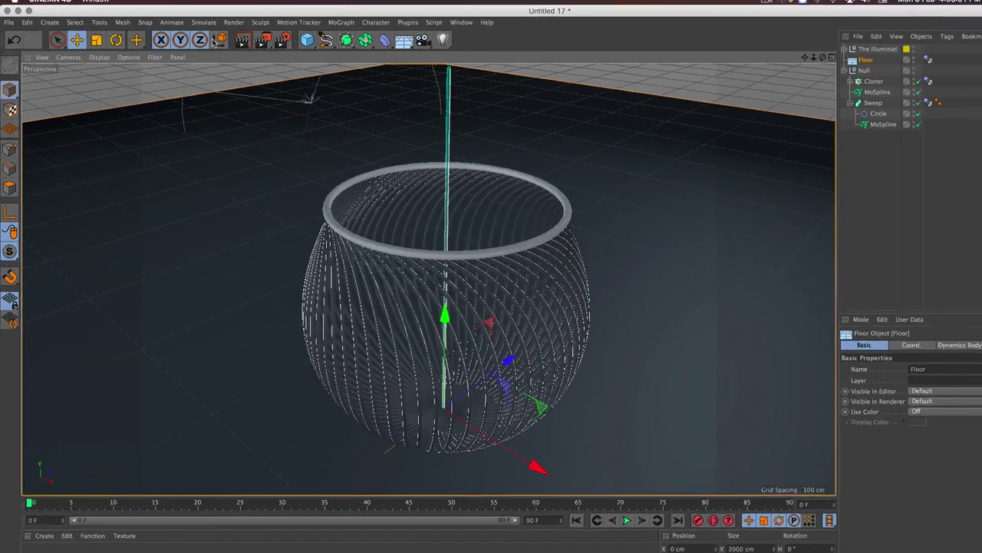
pyautogui.click(267, 12)
pyautogui.moveTo(267, 67)
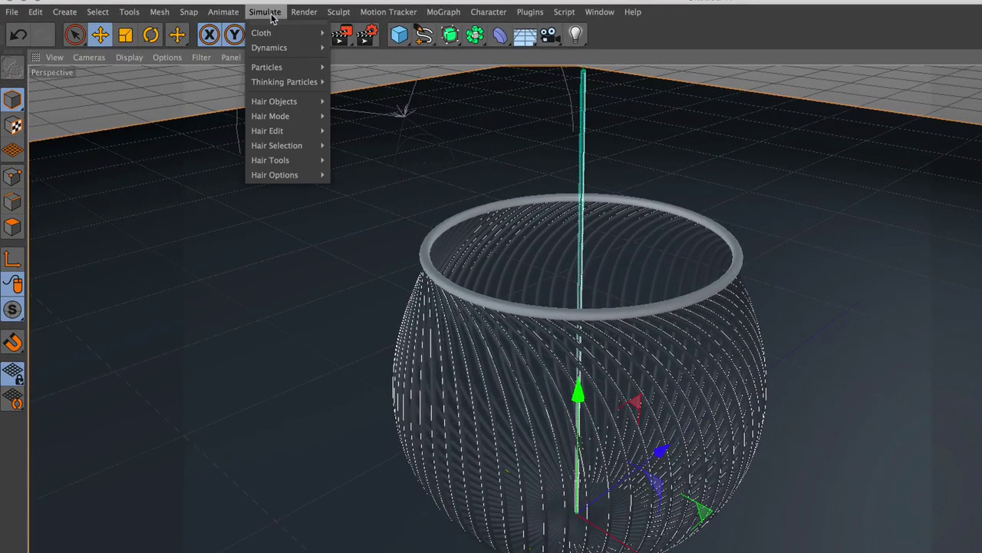
pyautogui.click(358, 72)
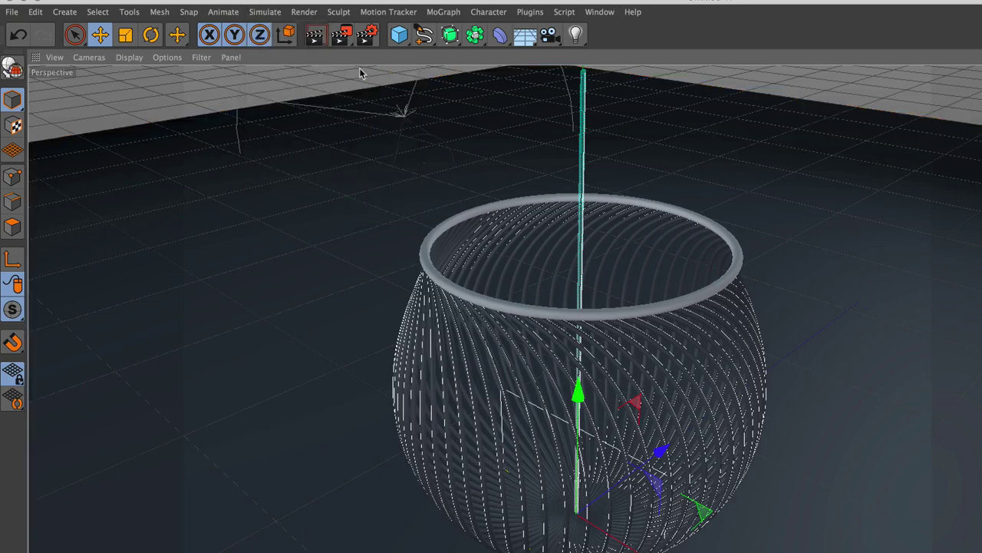
pyautogui.click(151, 35)
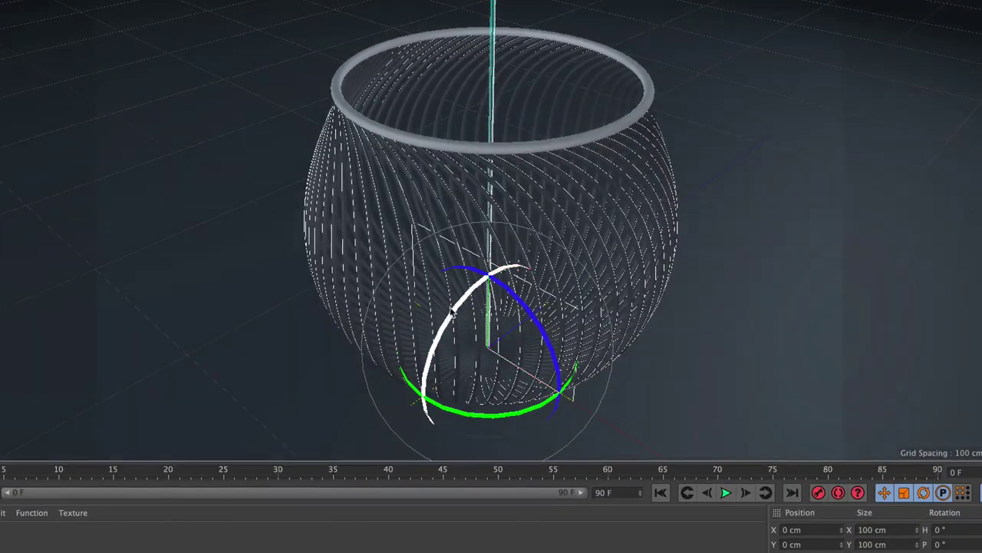
pyautogui.moveTo(453, 314); pyautogui.dragTo(540, 271)
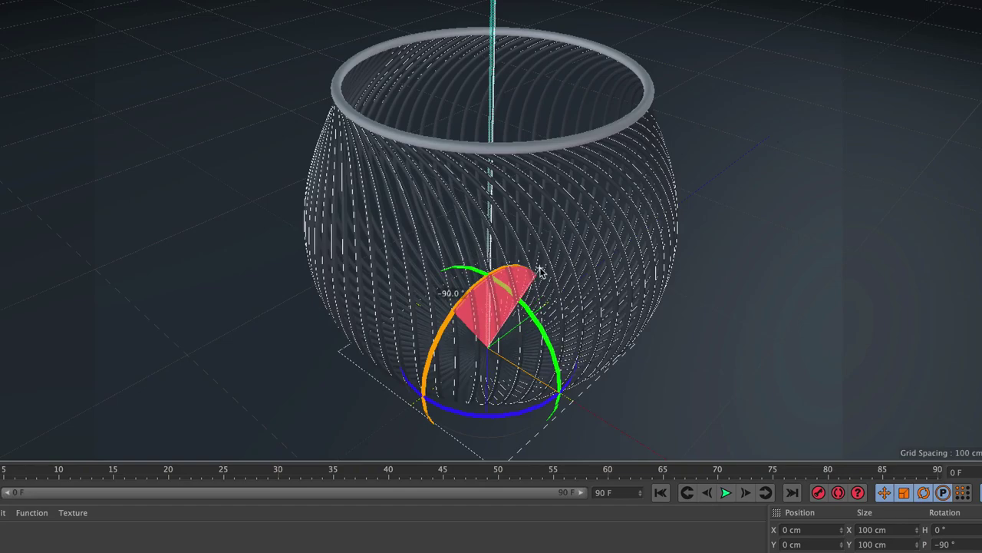
pyautogui.press('space')
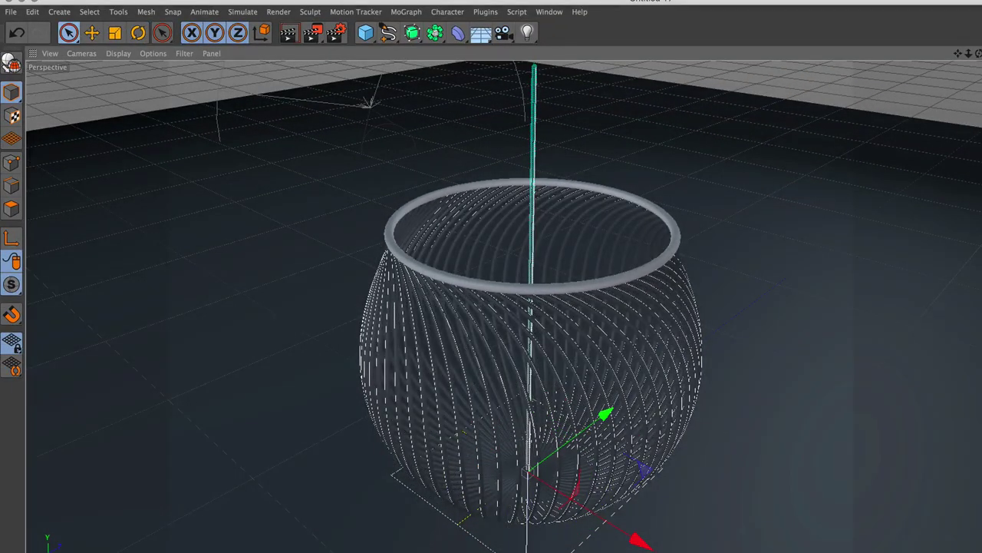
# Raise the Emitter above the basket to about Y 267 cm.
pyautogui.moveTo(528, 465); pyautogui.dragTo(531, 131)
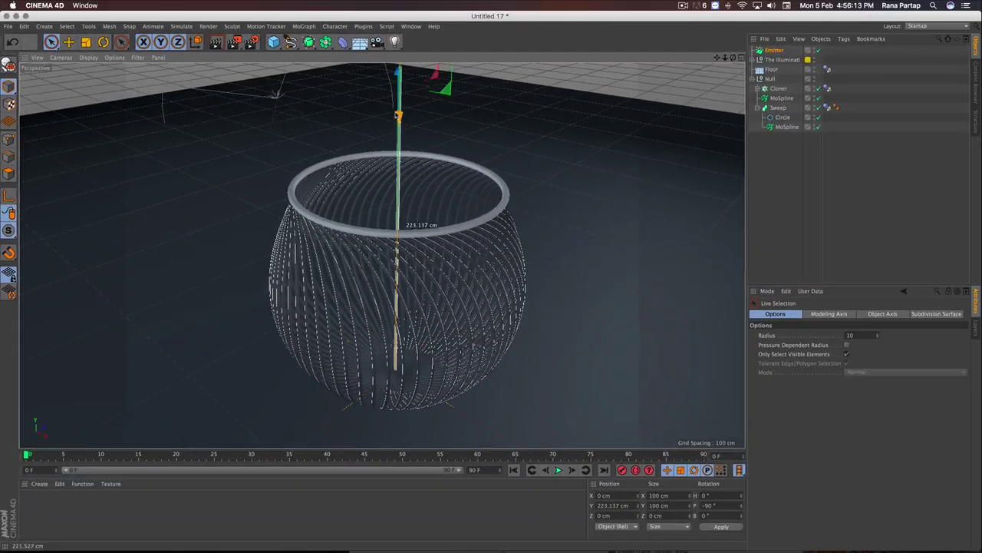
pyautogui.moveTo(398, 98); pyautogui.dragTo(398, 98)
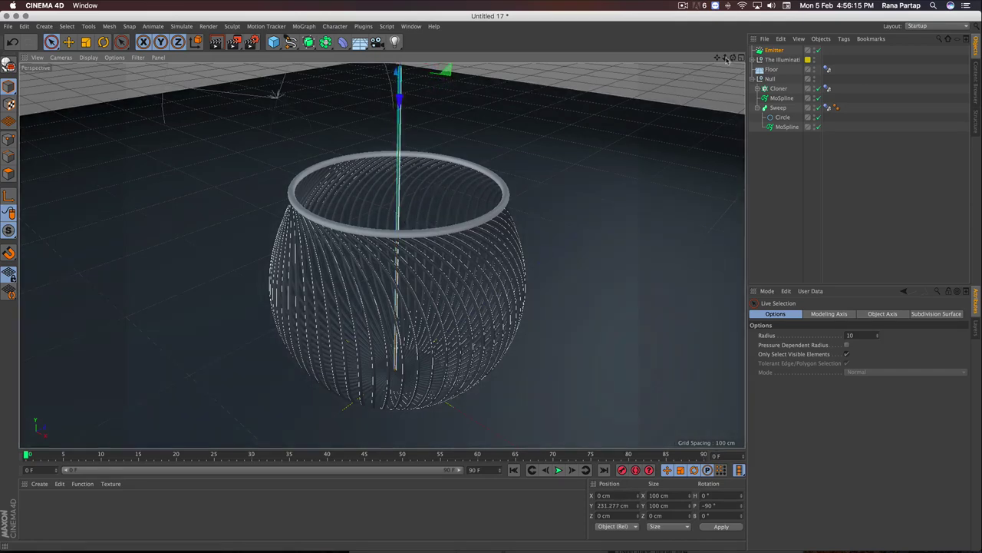
pyautogui.moveTo(726, 60); pyautogui.dragTo(713, 73)
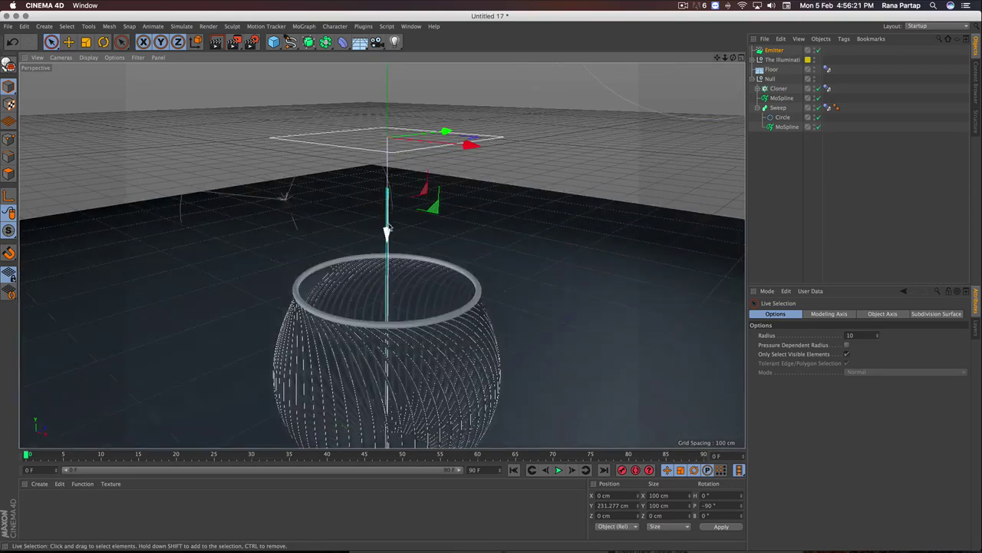
pyautogui.moveTo(390, 230); pyautogui.dragTo(389, 172)
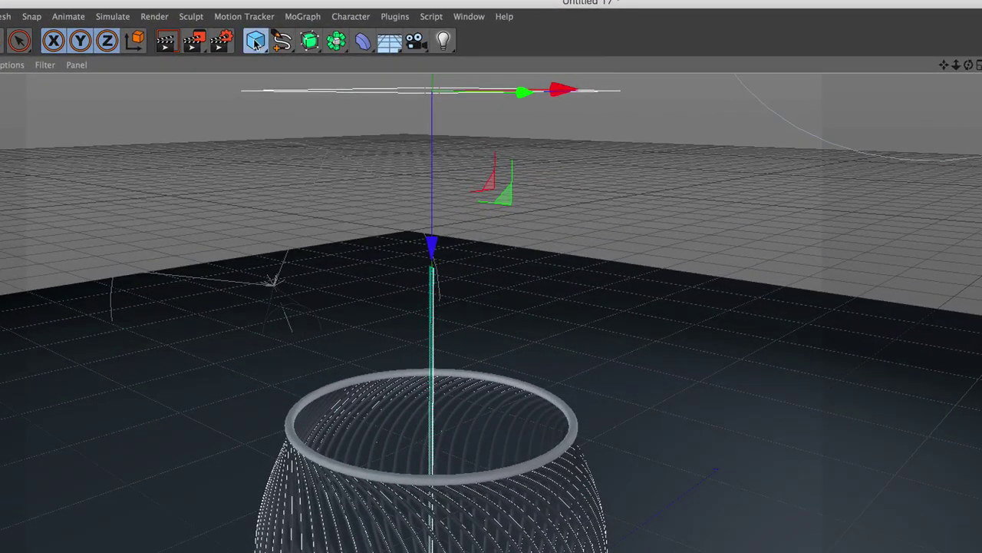
# Add a small Sphere of about 10 cm radius and parent it under the Emitter.
pyautogui.click(255, 42)
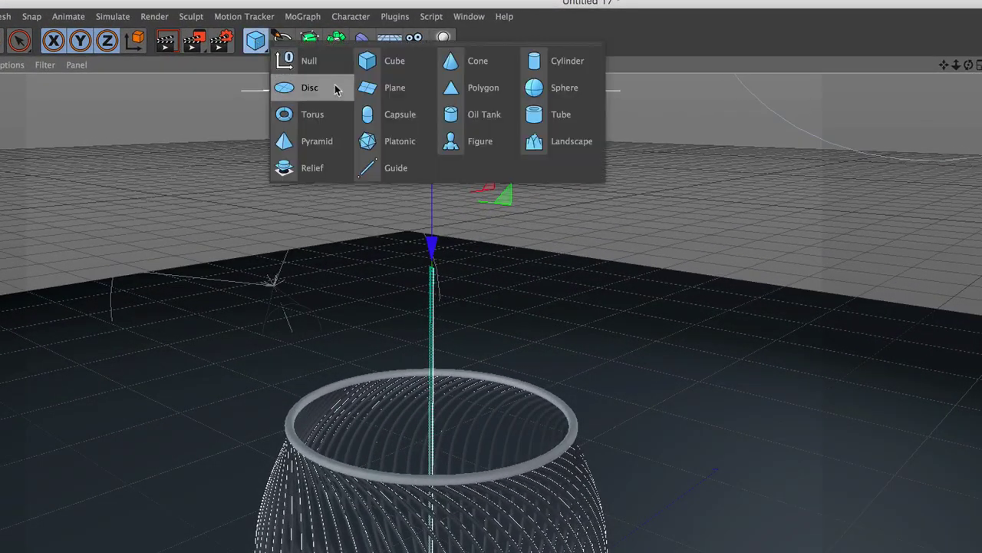
pyautogui.click(548, 99)
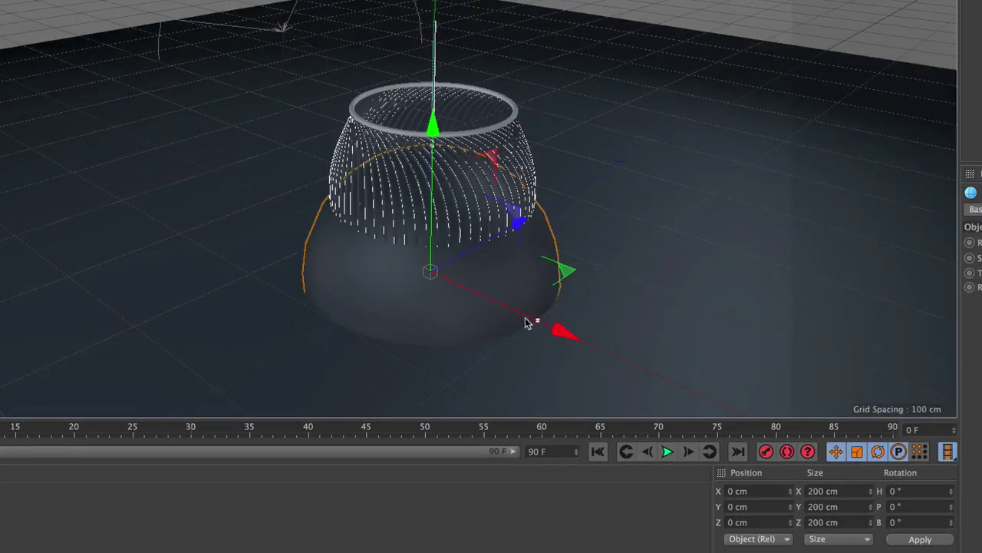
pyautogui.moveTo(527, 322); pyautogui.dragTo(432, 296)
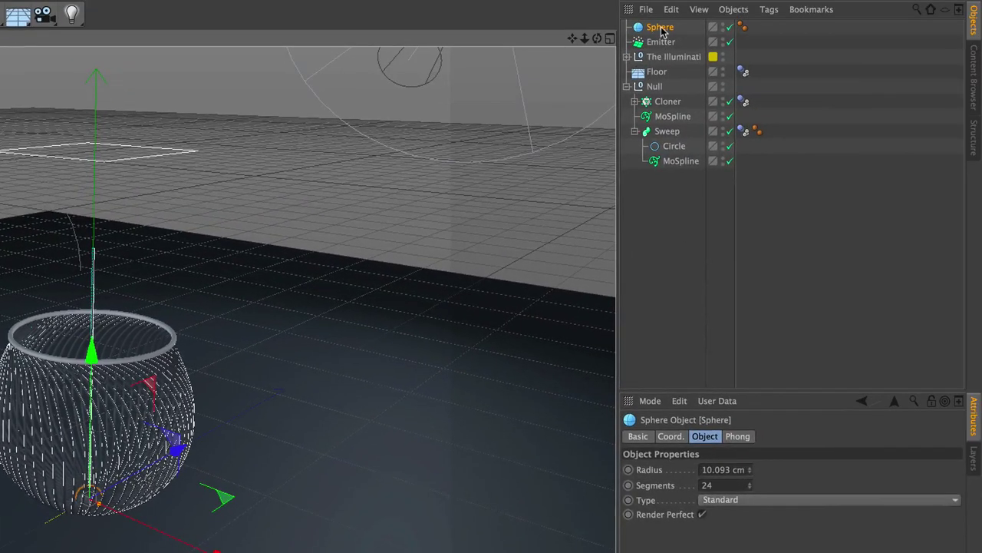
pyautogui.moveTo(661, 30); pyautogui.dragTo(672, 41)
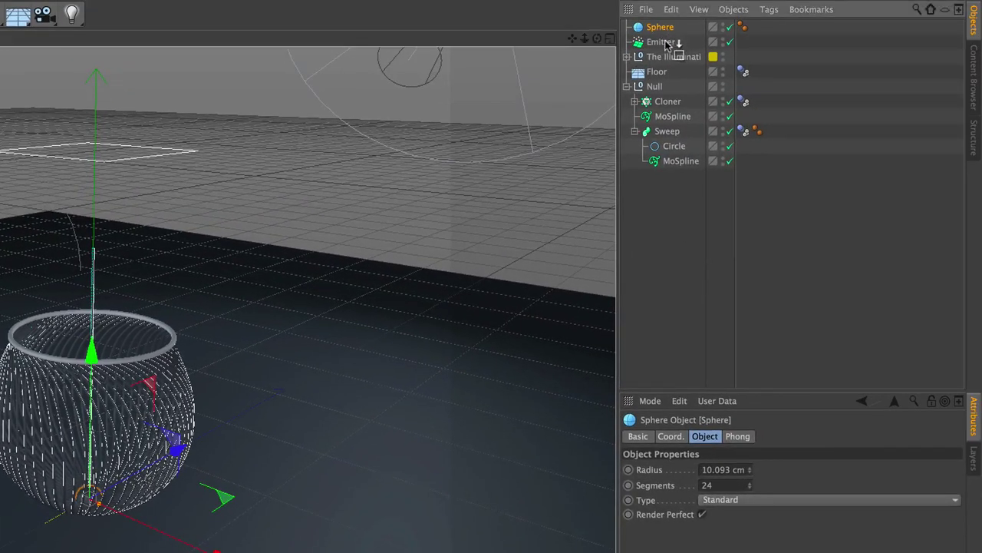
# Give the Sphere a Rigid Body tag and enable Show Objects on the Emitter.
pyautogui.click(664, 31)
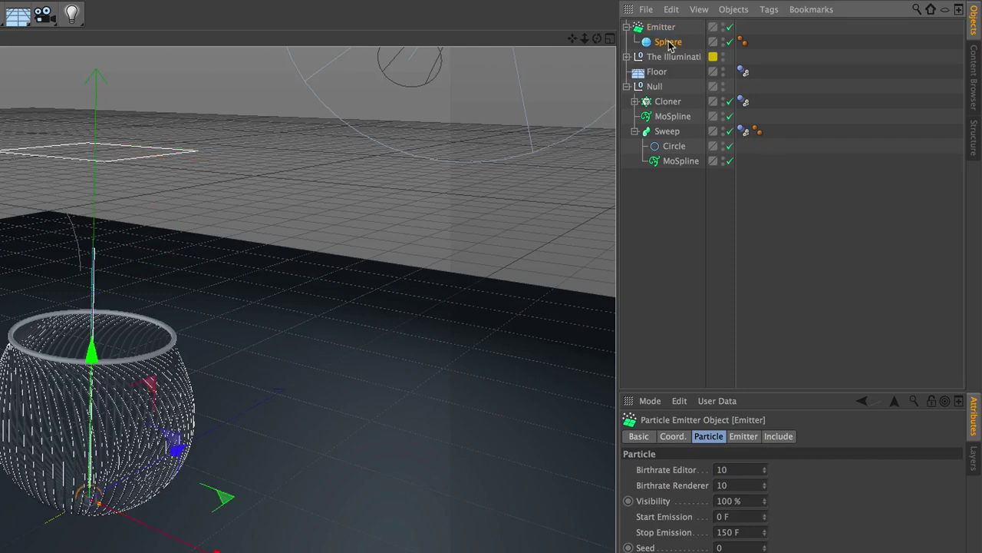
pyautogui.click(667, 43)
pyautogui.rightClick(669, 44)
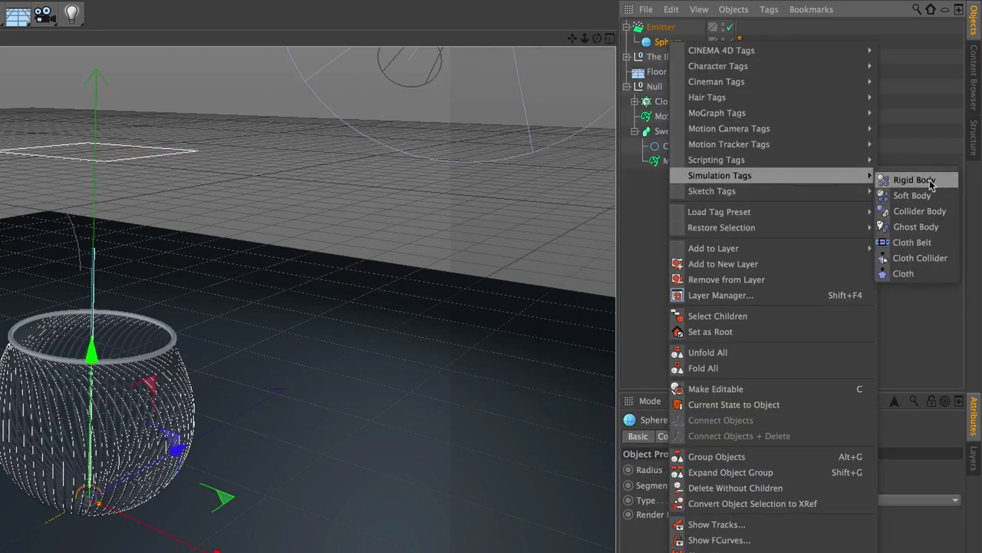
pyautogui.click(925, 180)
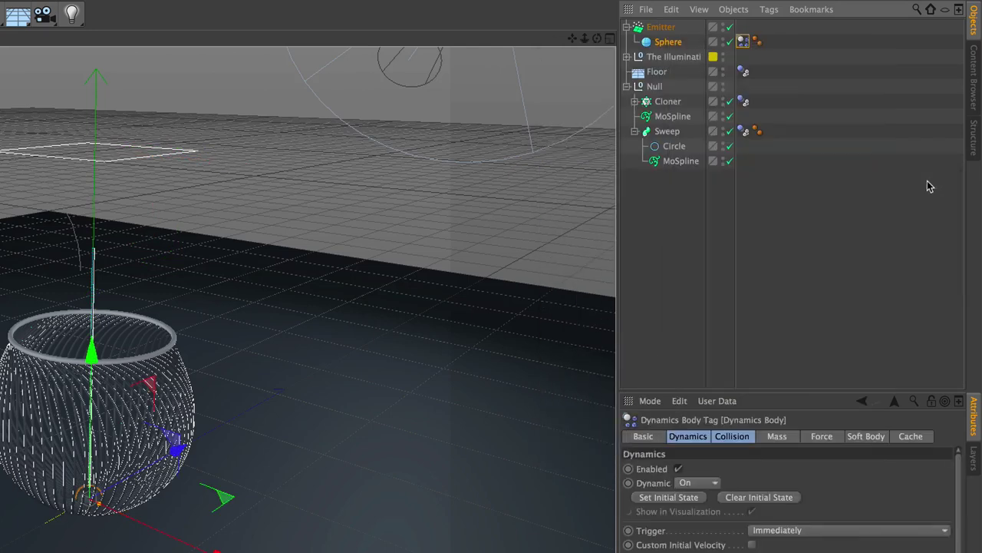
pyautogui.click(669, 28)
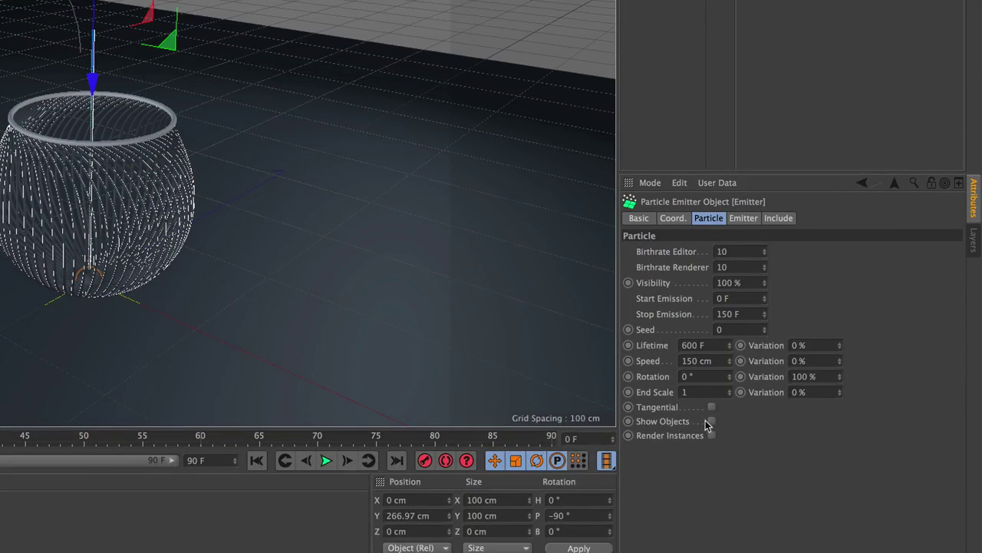
pyautogui.click(712, 421)
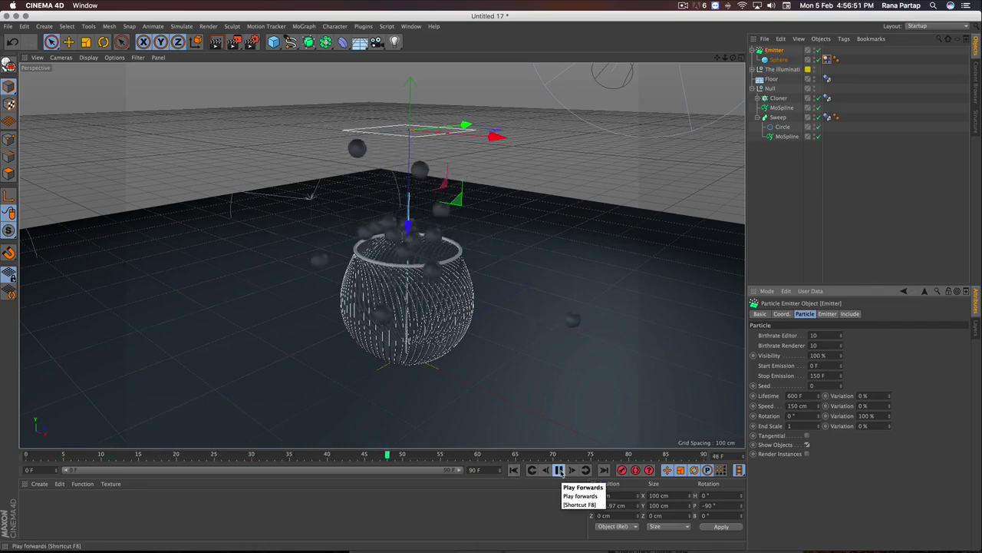
# Stop playback at frame 57 and orbit around the basket to see where spheres land.
pyautogui.click(559, 471)
pyautogui.scroll(3, 408, 286)
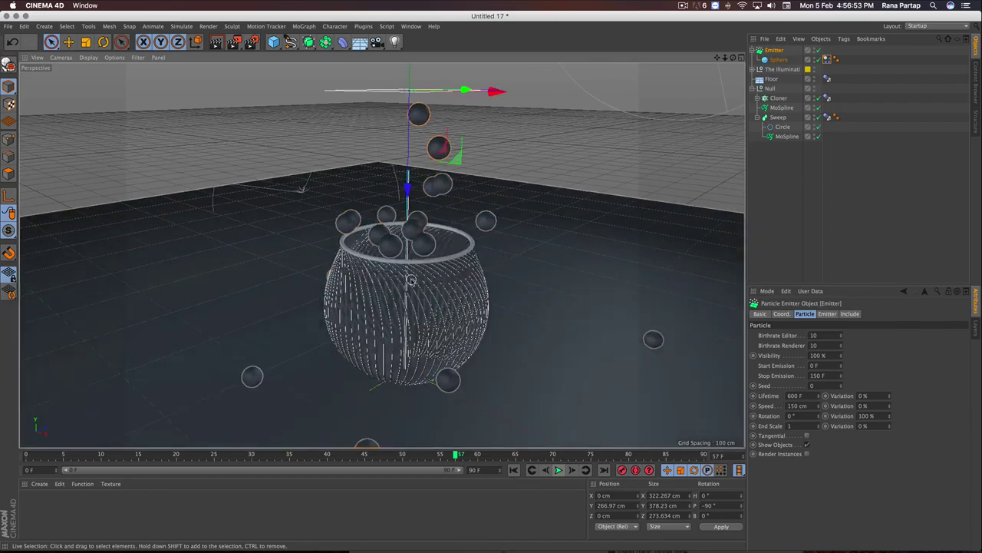
pyautogui.scroll(3, 410, 279)
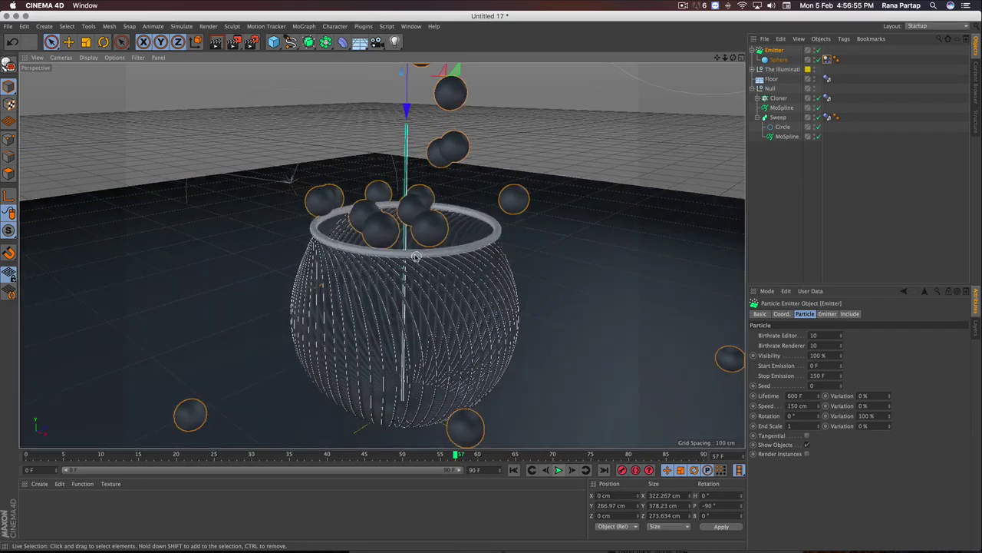
pyautogui.moveTo(734, 61); pyautogui.dragTo(691, 69)
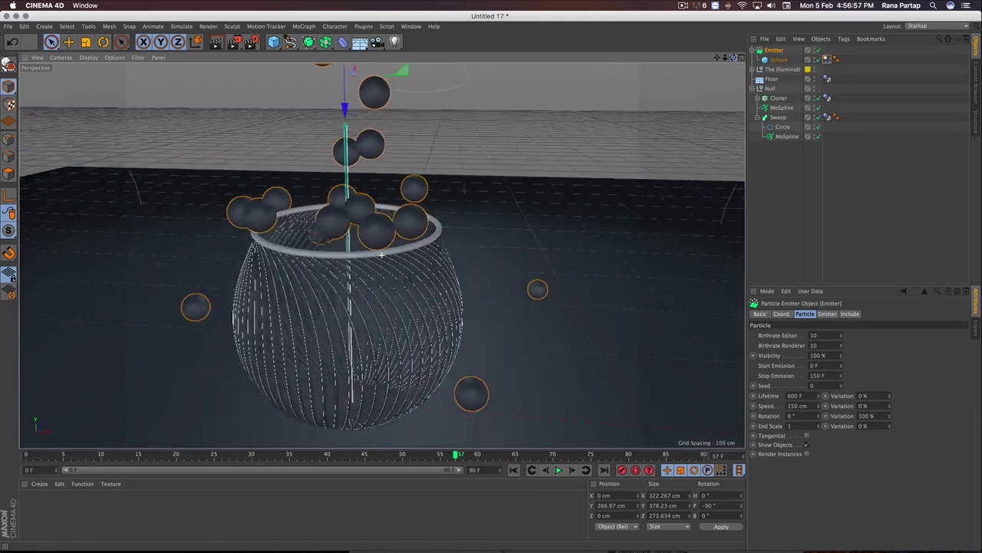
pyautogui.moveTo(381, 255); pyautogui.dragTo(735, 60)
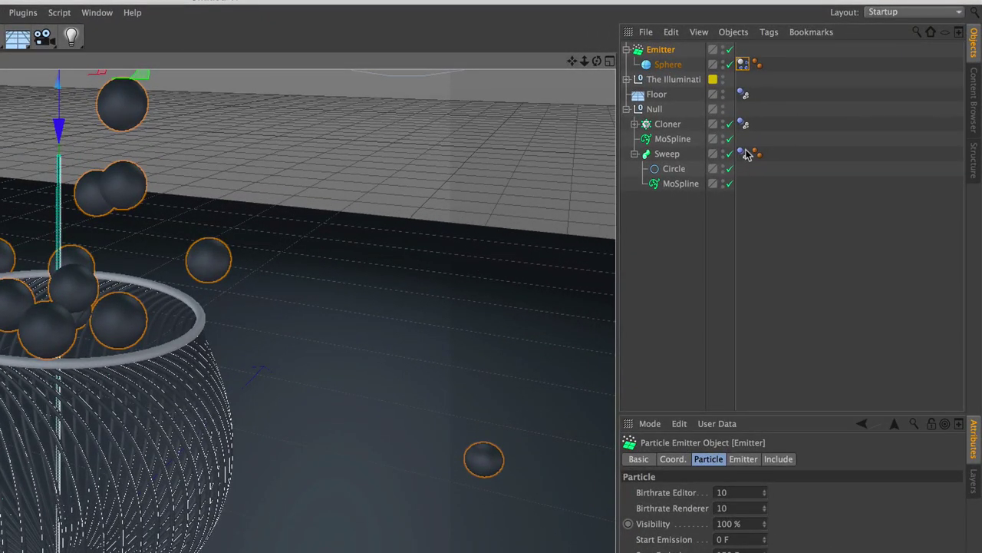
# Set the Sweep's Dynamics Body collision shape to Static Mesh and replay from frame 0.
pyautogui.click(745, 153)
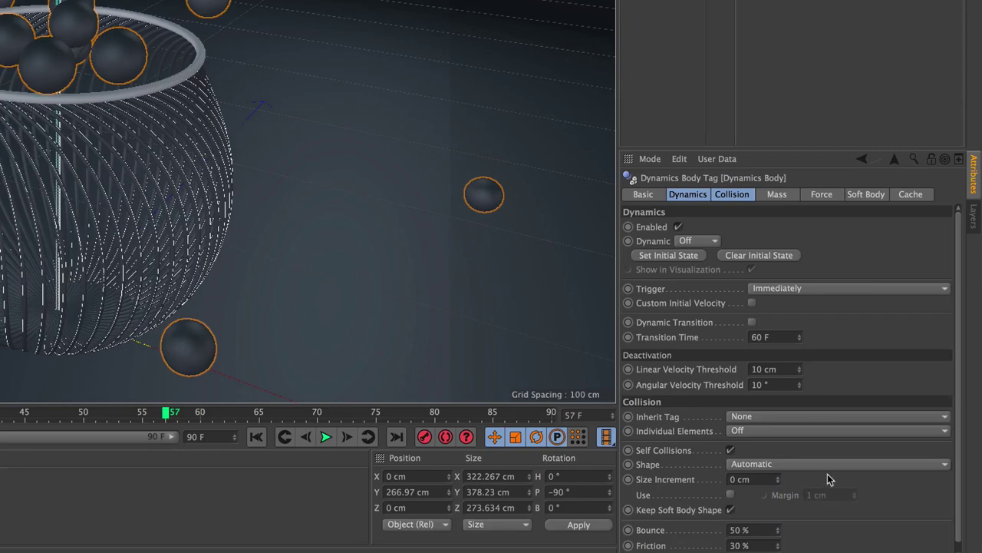
pyautogui.click(829, 465)
pyautogui.click(801, 427)
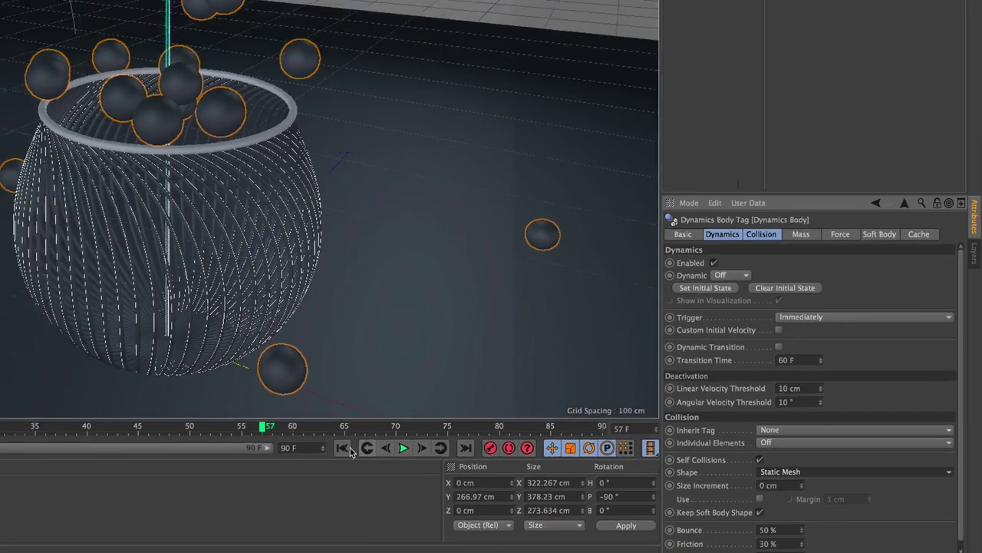
pyautogui.click(513, 470)
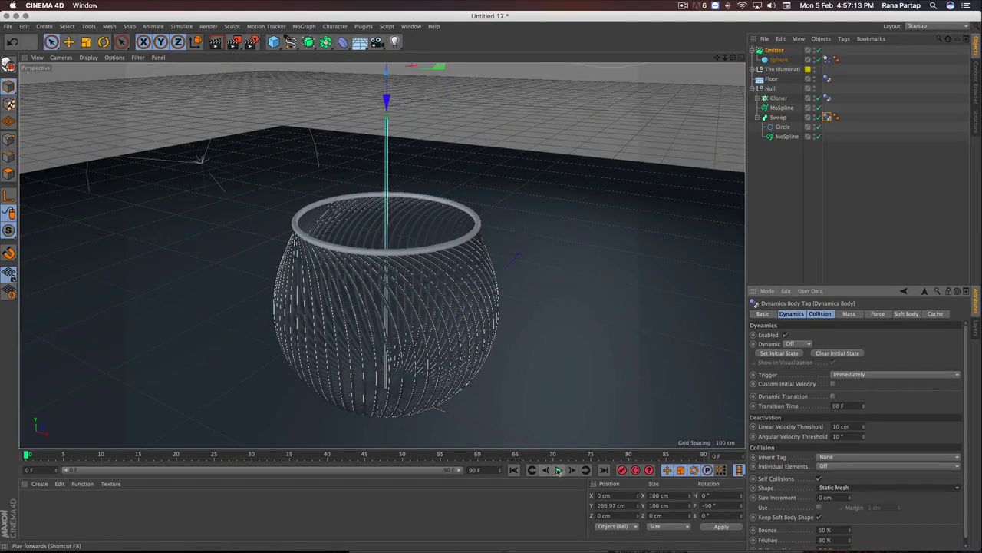
pyautogui.click(558, 470)
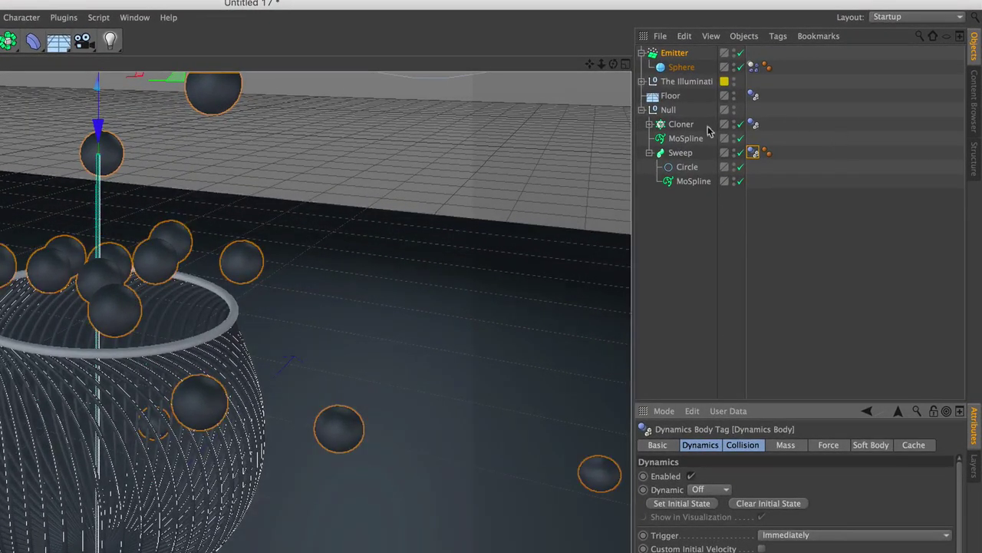
# Set the Cloner's Dynamics Body collision shape to Static Mesh and replay, stopping at frame 72.
pyautogui.click(711, 127)
pyautogui.click(754, 124)
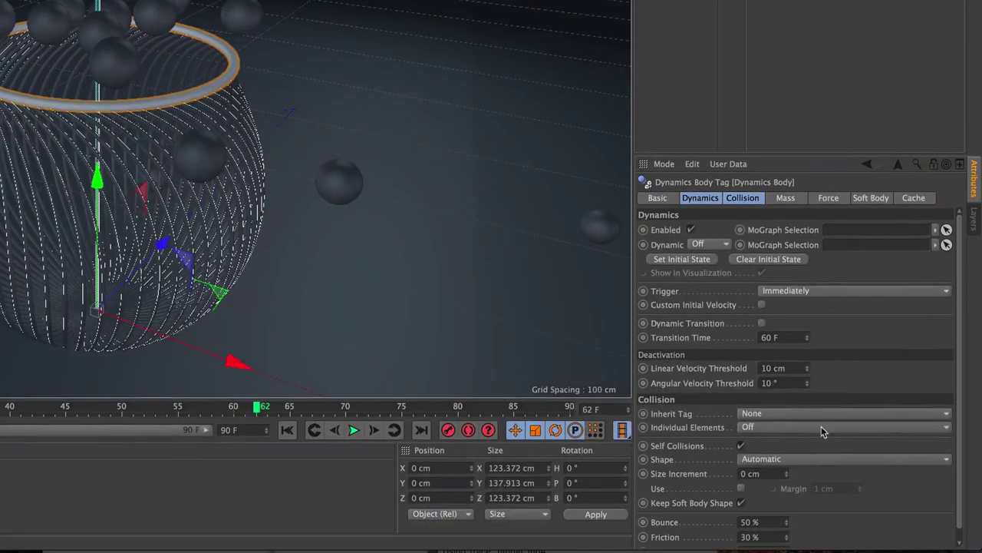
pyautogui.click(815, 459)
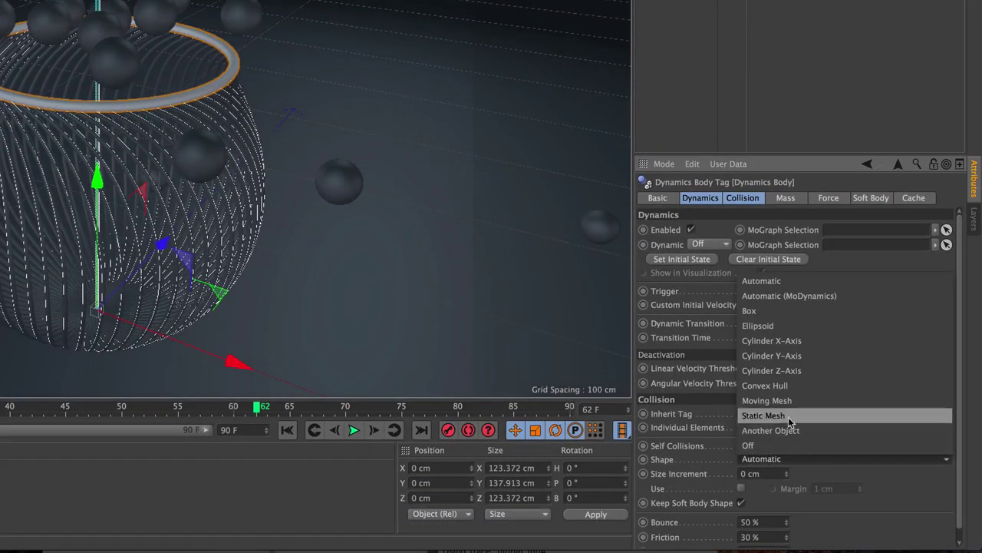
pyautogui.click(763, 415)
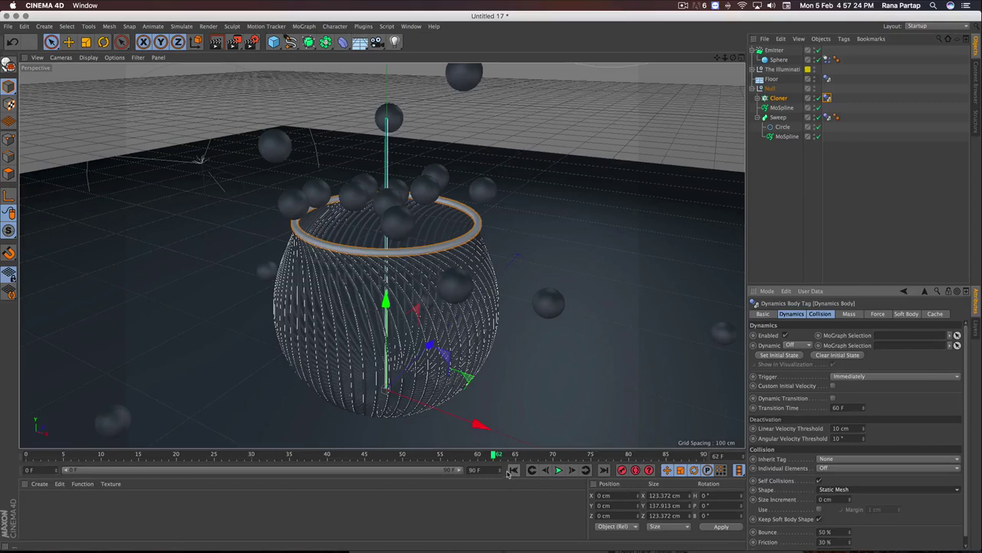
pyautogui.click(511, 471)
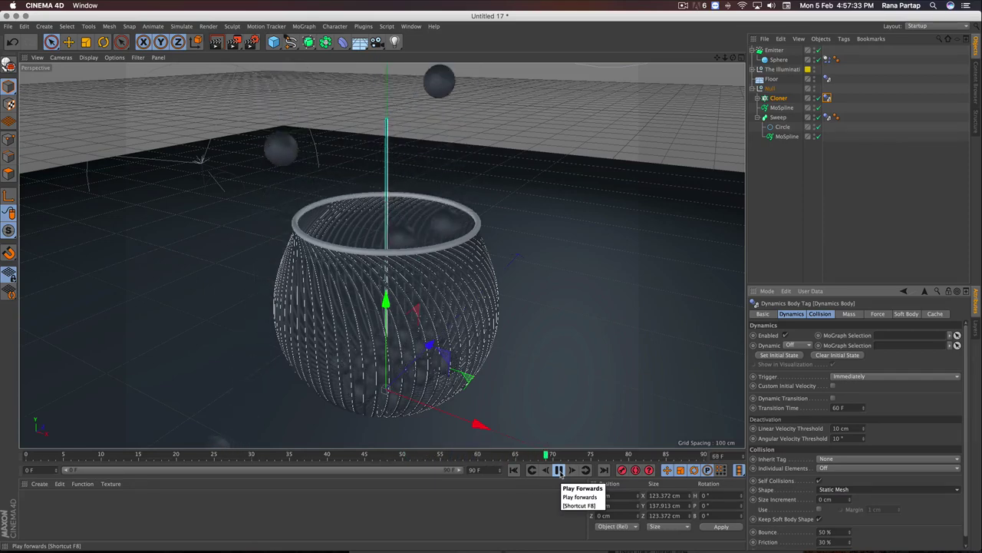
pyautogui.click(560, 471)
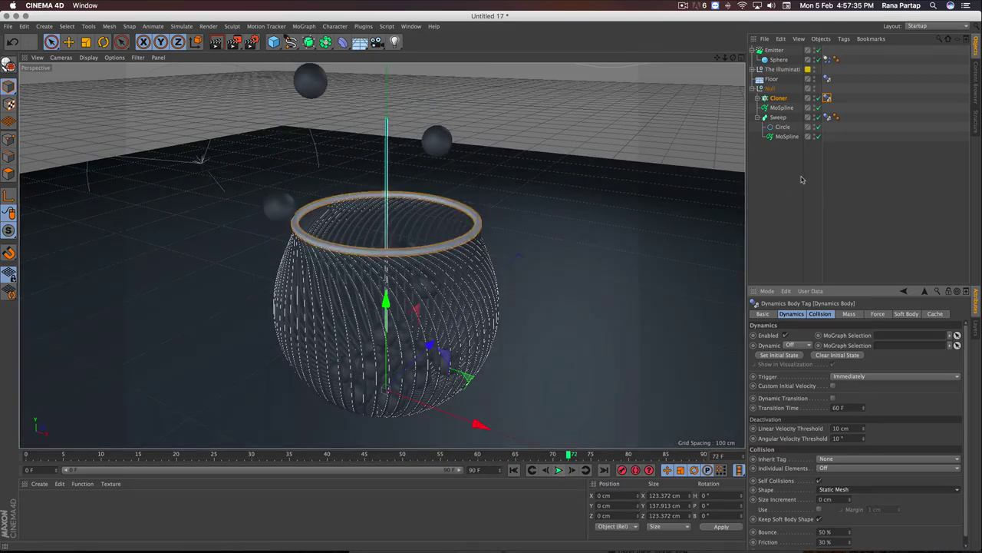
pyautogui.click(781, 156)
# Set the Emitter's Birthrate Editor to 20 and replay from frame 0, stopping at frame 69.
pyautogui.click(702, 54)
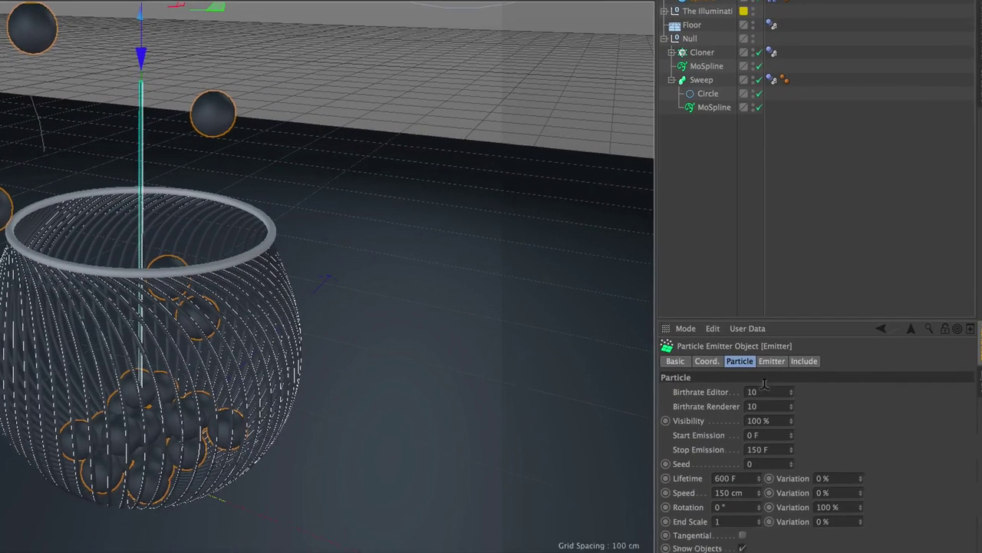
pyautogui.write('2')
pyautogui.press('Return')
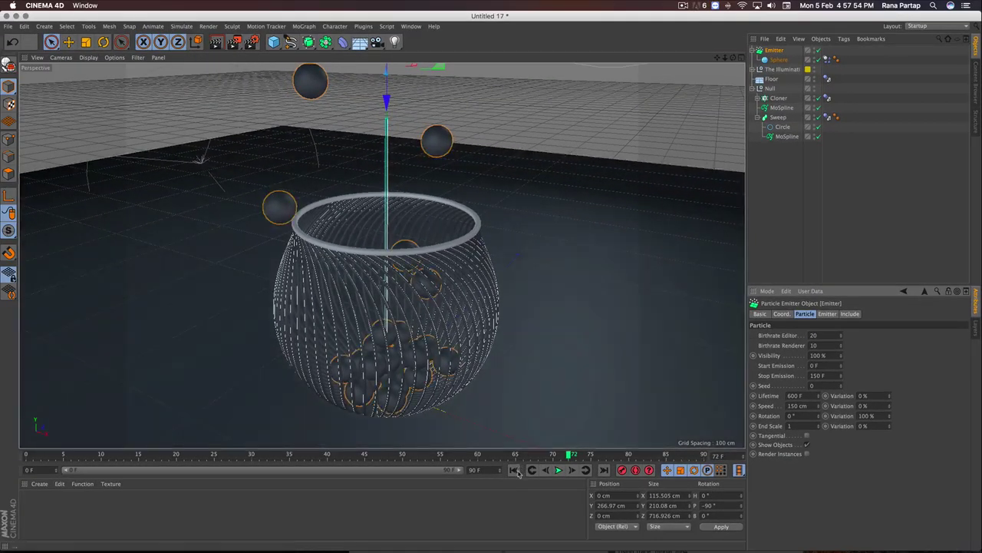
pyautogui.click(515, 471)
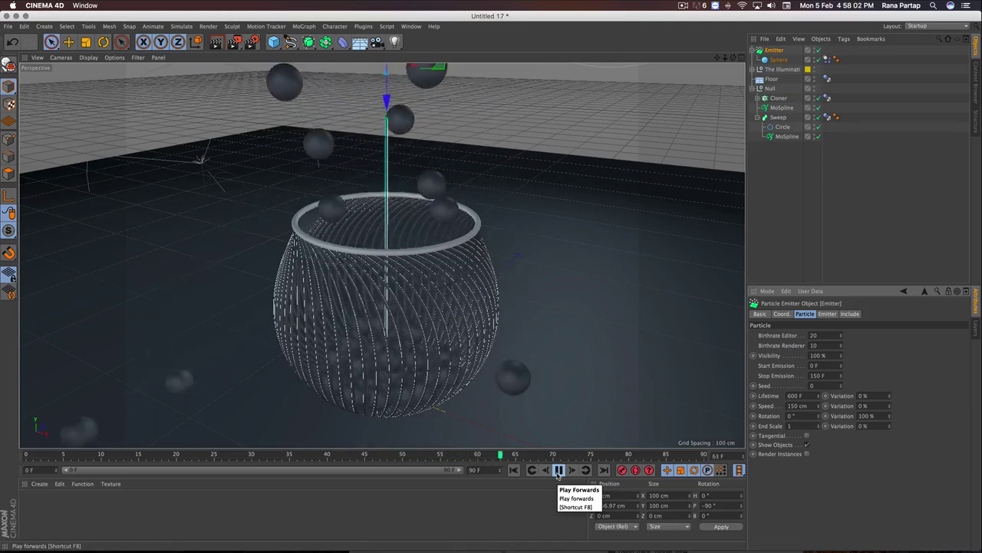
pyautogui.click(558, 470)
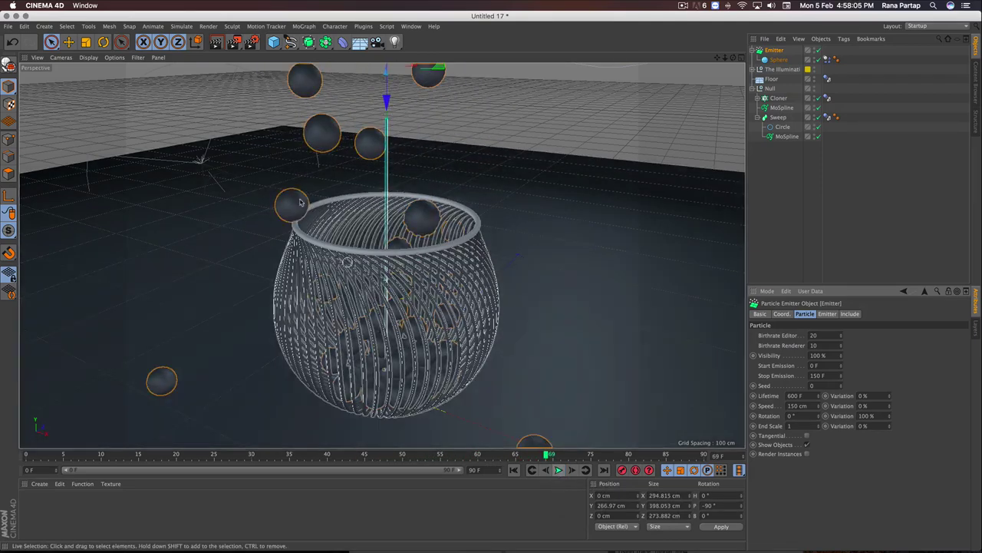